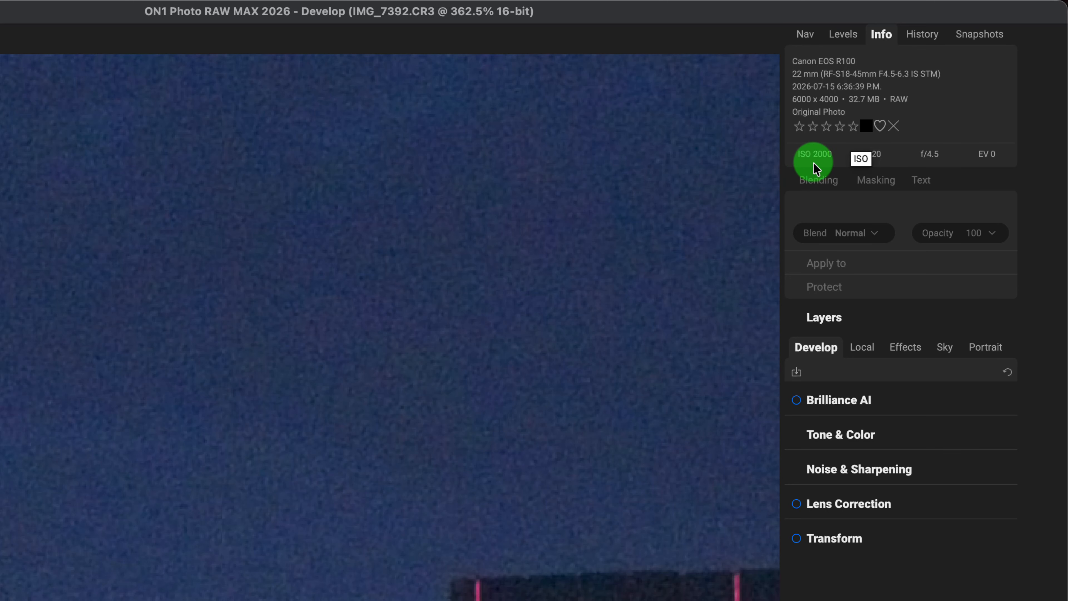
Set the photo's Noise & Sharpening processing to use both NoNoise AI and Tack Sharp AI
click(131, 296)
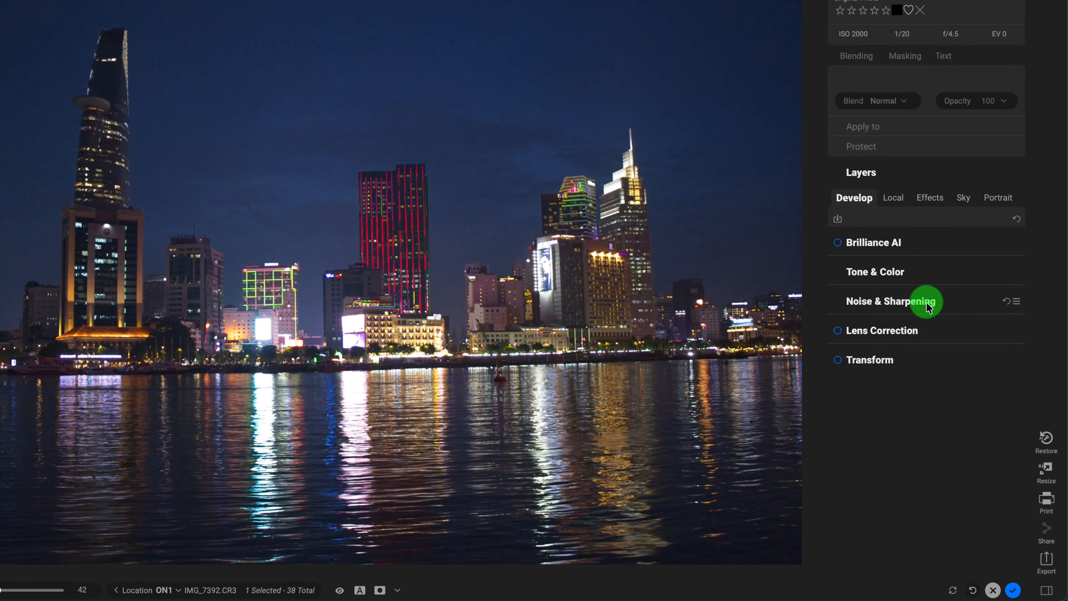
click(928, 302)
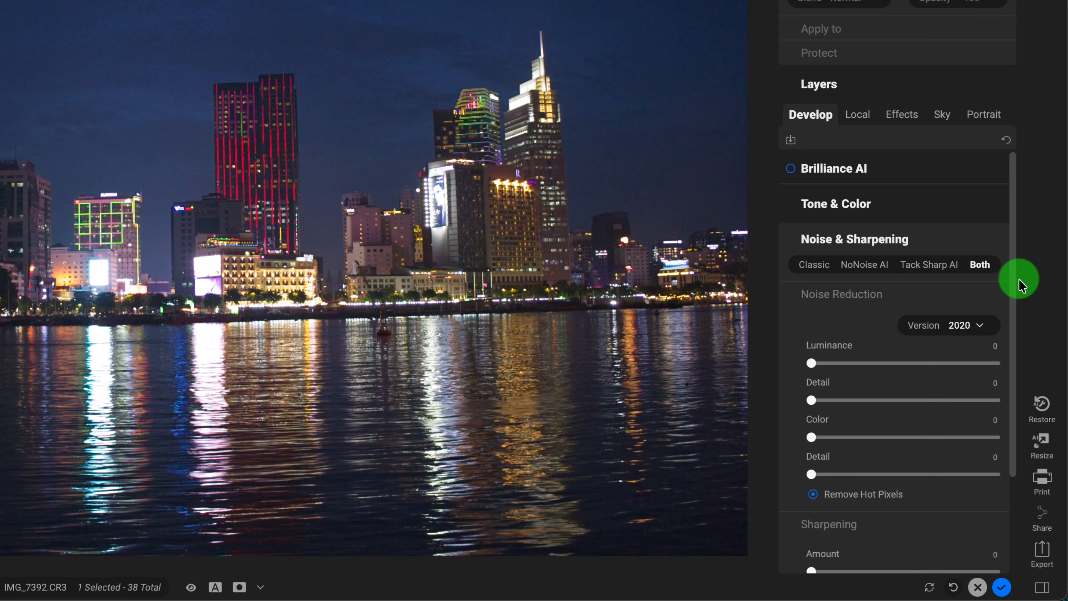
drag(1014, 275, 1018, 310)
click(983, 214)
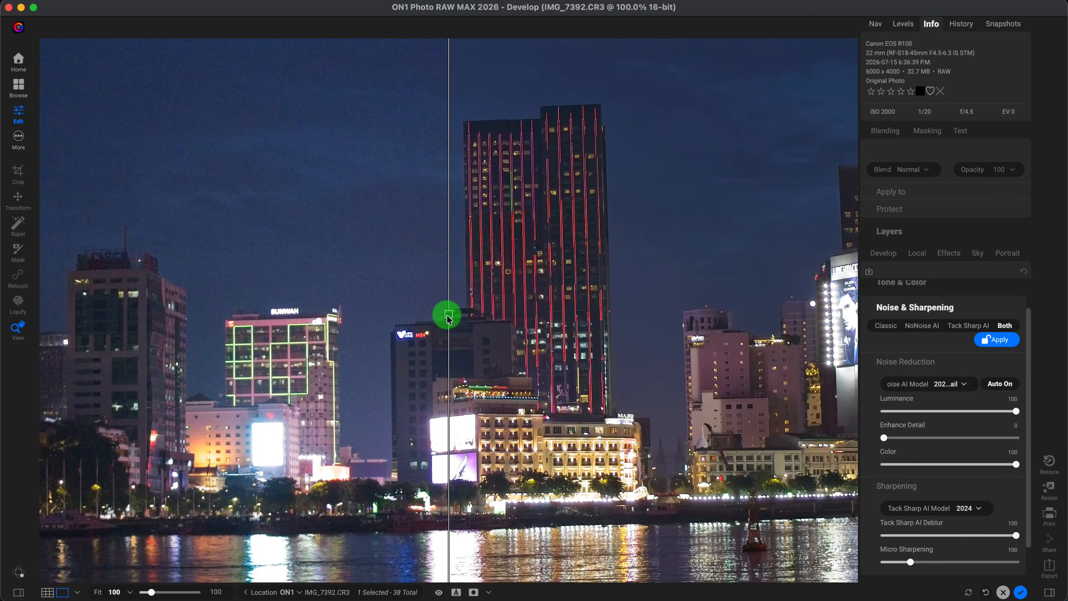
Compare the original and denoised photo with the split preview, and apply the AI noise reduction and sharpening
drag(449, 320, 313, 276)
click(552, 274)
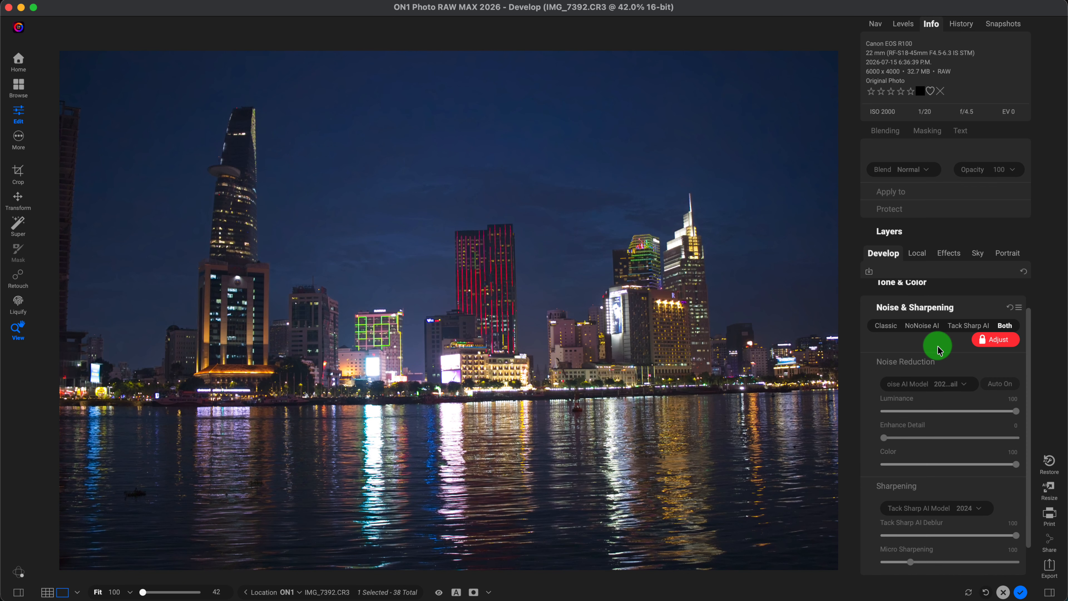
click(958, 305)
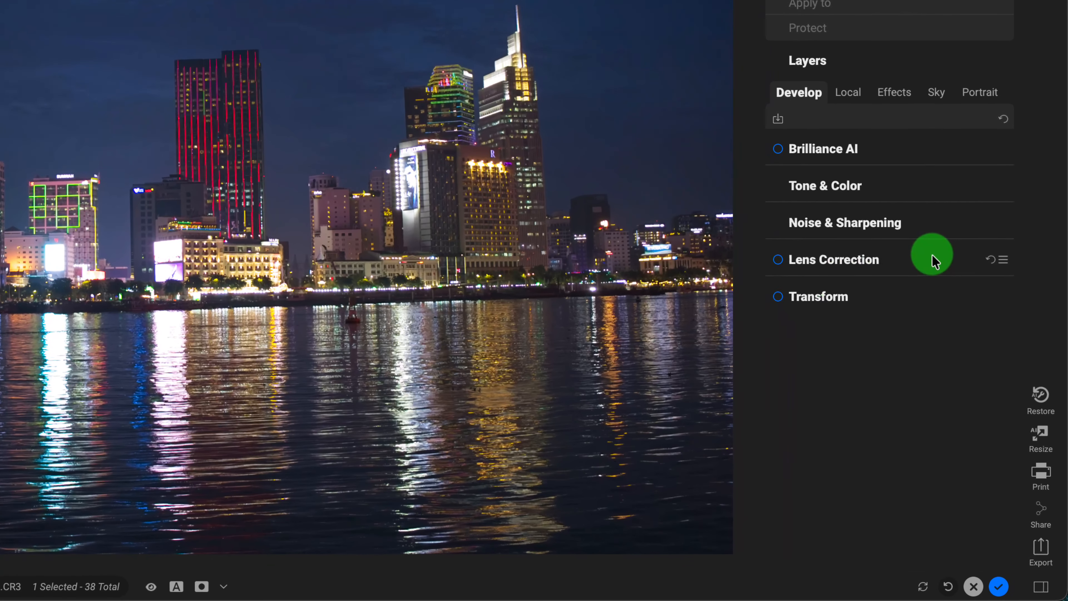
Enable Lens Correction for the photo, toggling it to compare the image with and without the lens profile
click(975, 370)
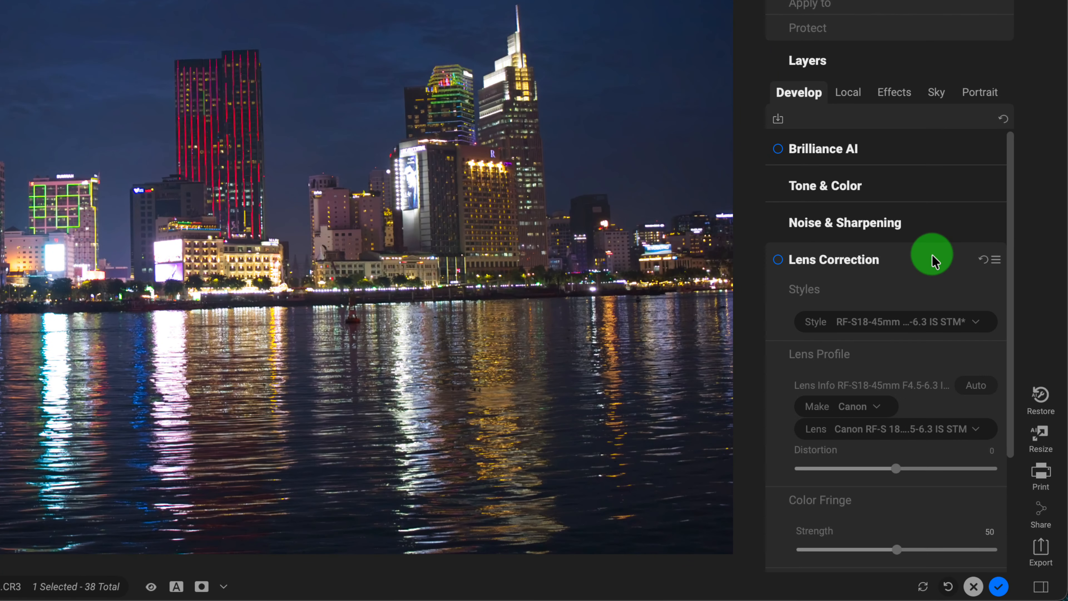
drag(1014, 255, 1009, 286)
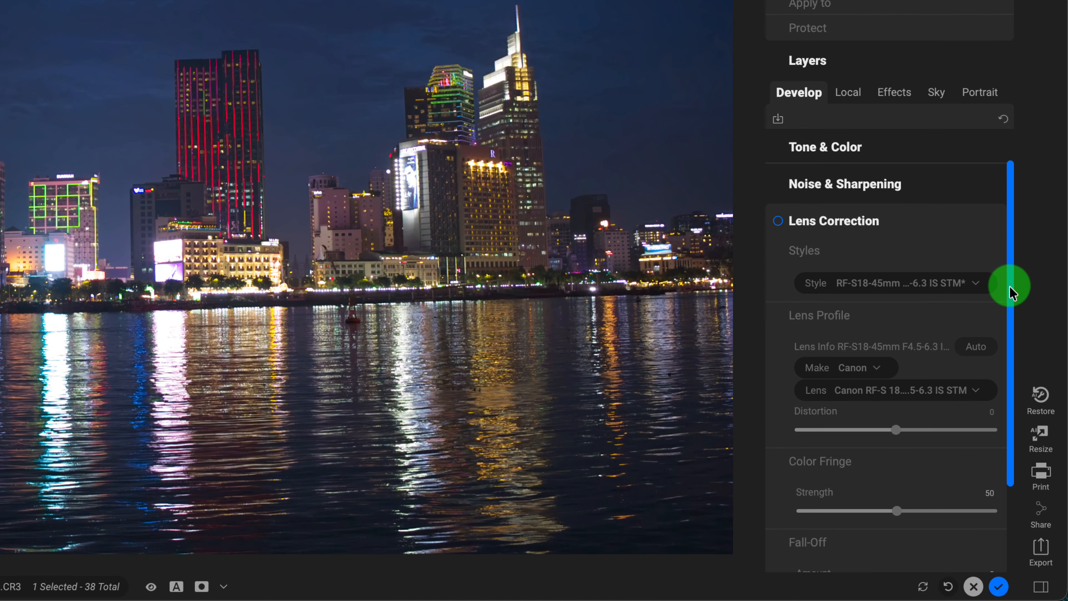
click(780, 223)
click(780, 223)
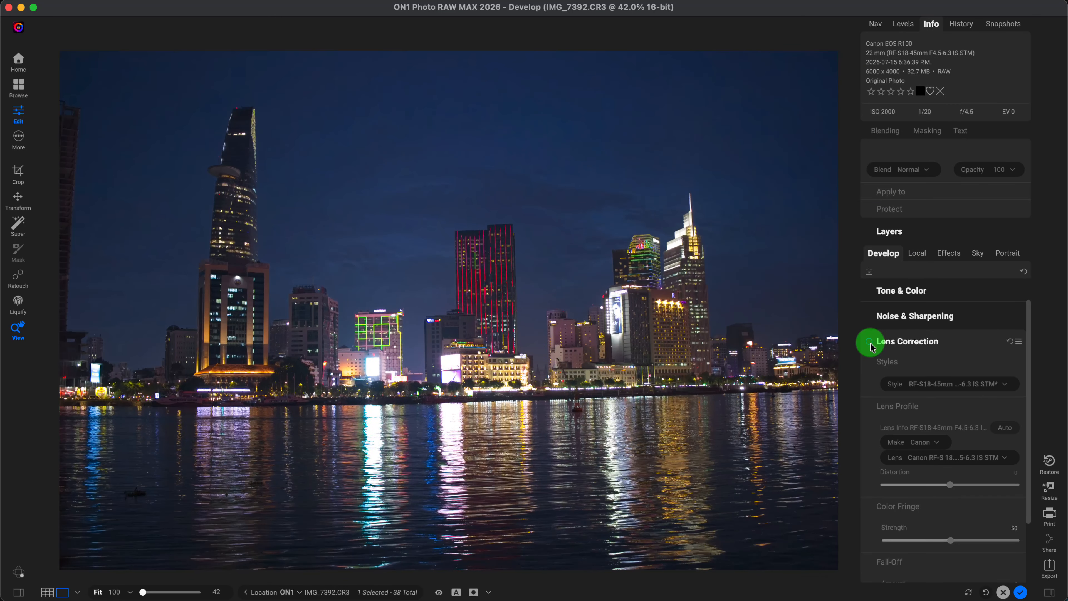
click(870, 342)
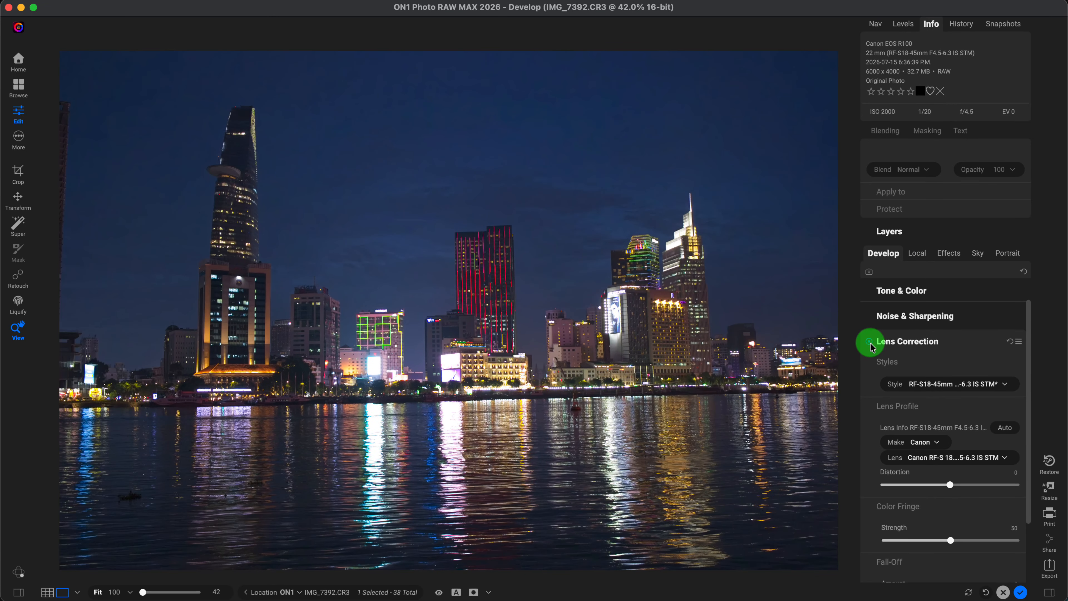
click(871, 342)
click(871, 343)
click(871, 343)
click(871, 343)
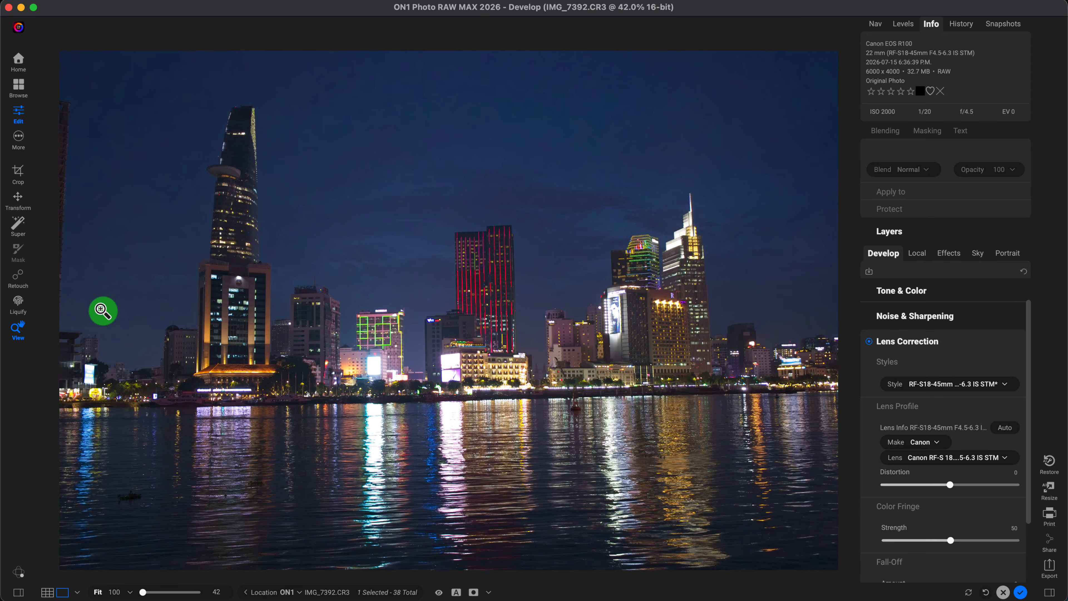
Try a lens distortion of -100 in Lens Correction and reset the distortion to its default
drag(1028, 425, 1027, 487)
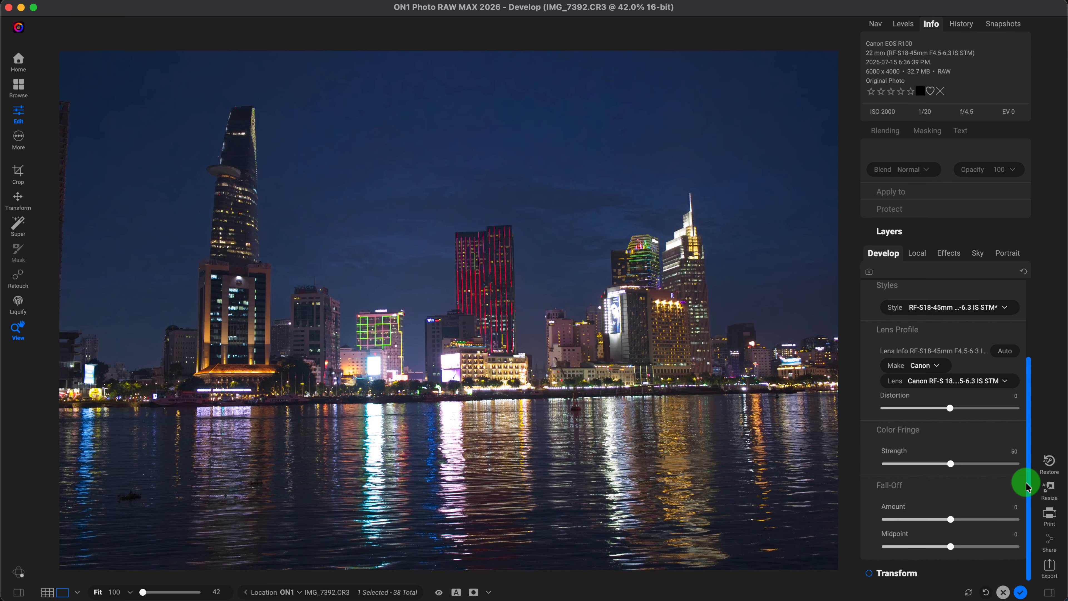
drag(952, 410, 879, 421)
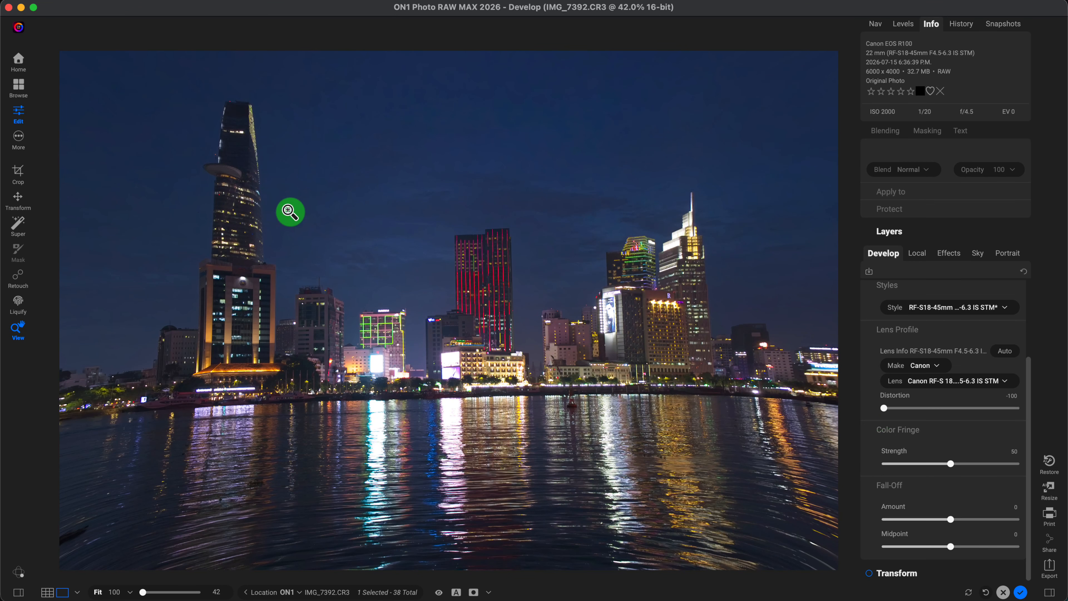
double_click(886, 409)
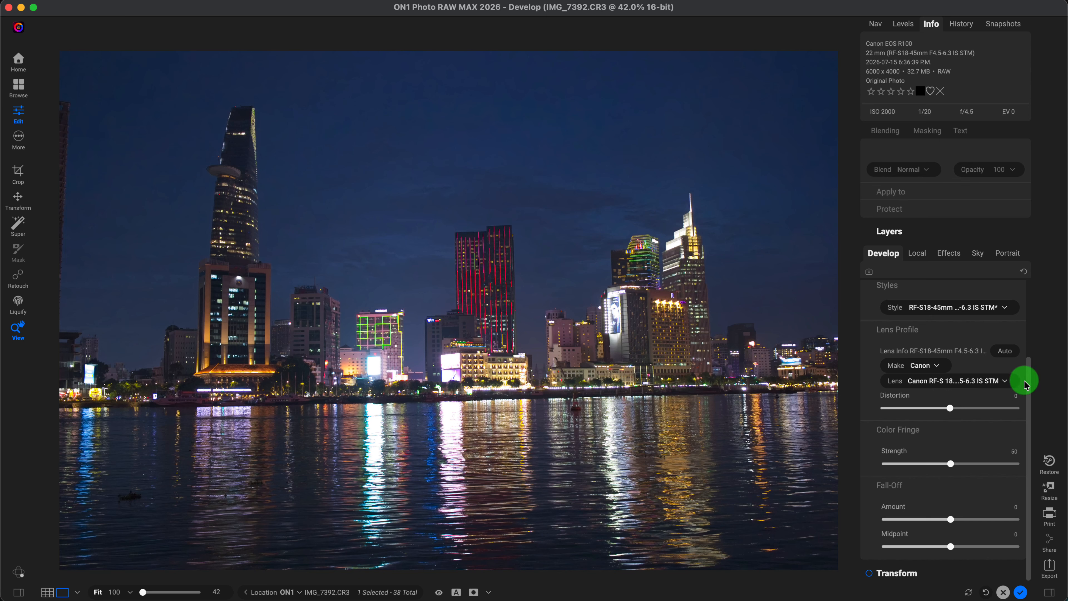
drag(1025, 358, 1025, 297)
click(967, 357)
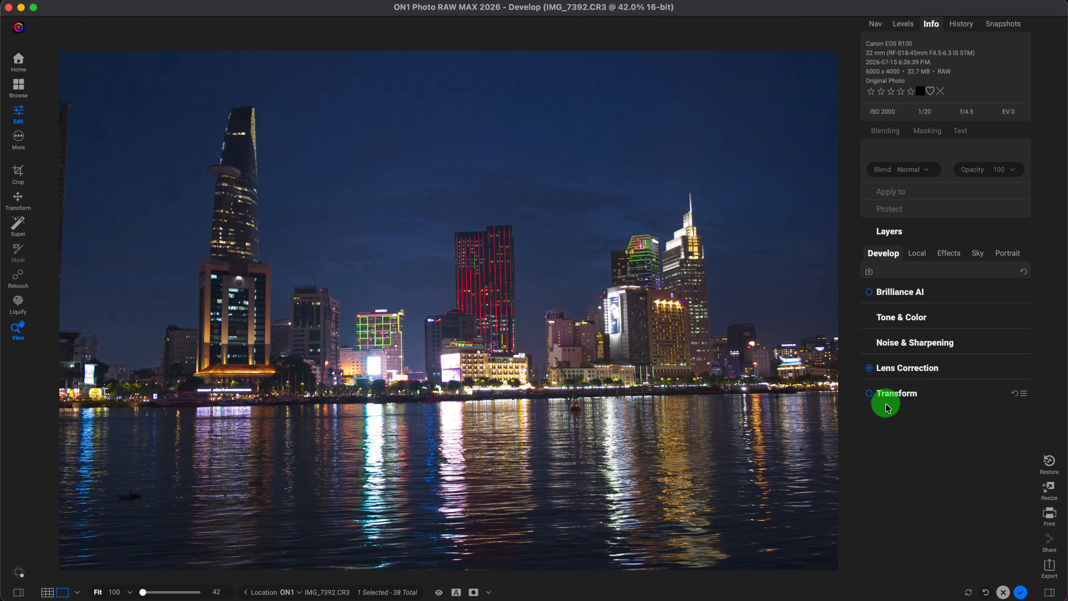
Enable Transform and set Vertical to -5.6, Rotation to 0.4 and Aspect Ratio to -0.9
click(872, 401)
click(870, 396)
drag(1028, 413, 1029, 445)
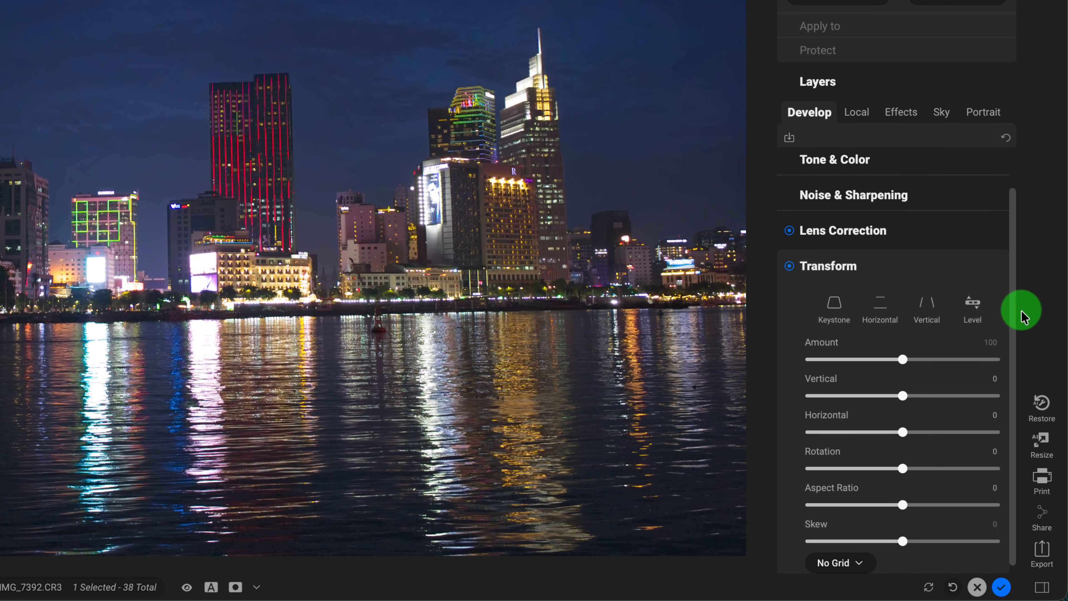
drag(1014, 309, 1014, 327)
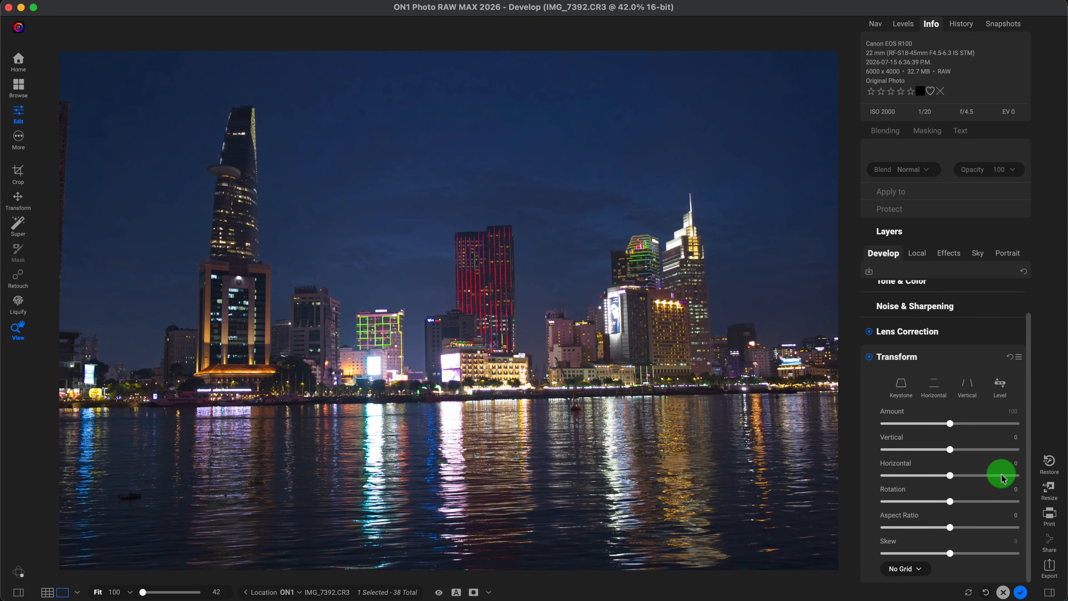
drag(951, 452, 946, 455)
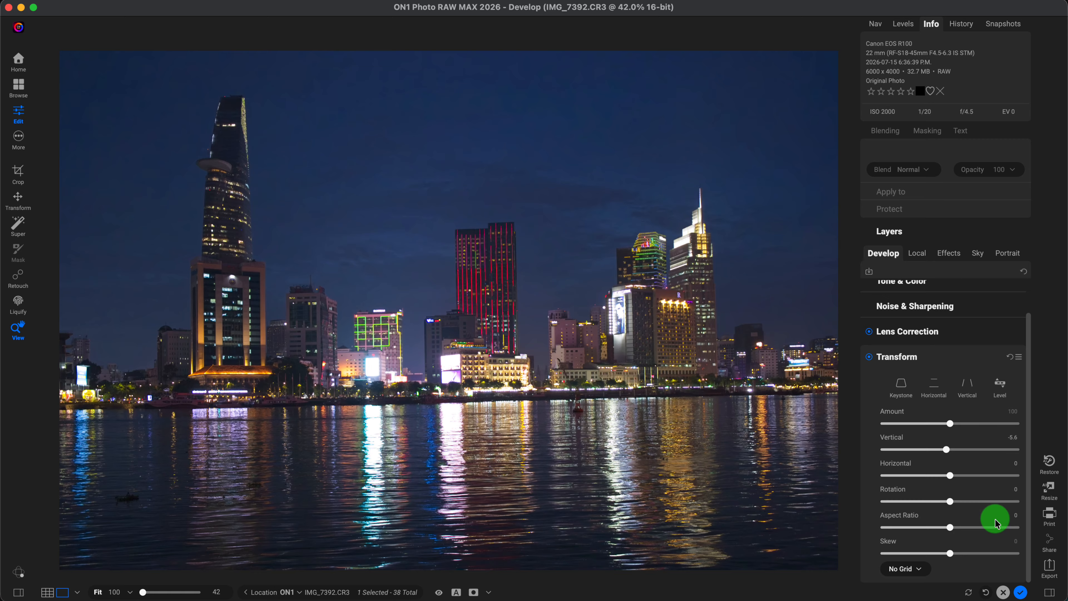
drag(953, 505, 953, 505)
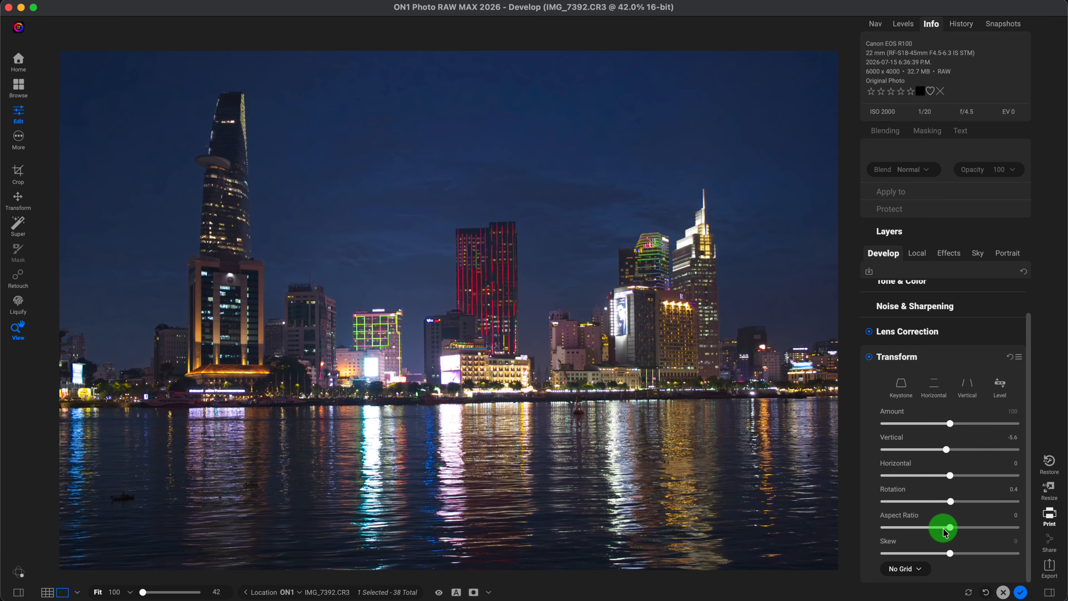
mouse_move(950, 531)
mouse_down()
mouse_move(983, 531)
mouse_move(951, 533)
mouse_up()
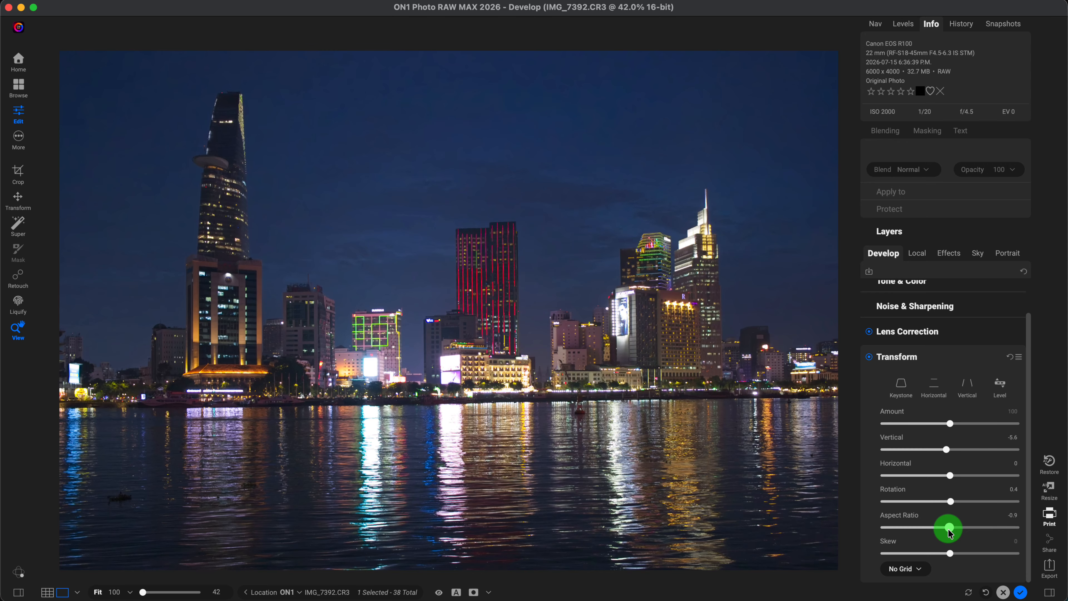
Toggle the Transform adjustments off and on to compare the buildings before and after the perspective correction
drag(1027, 526, 1028, 515)
click(900, 388)
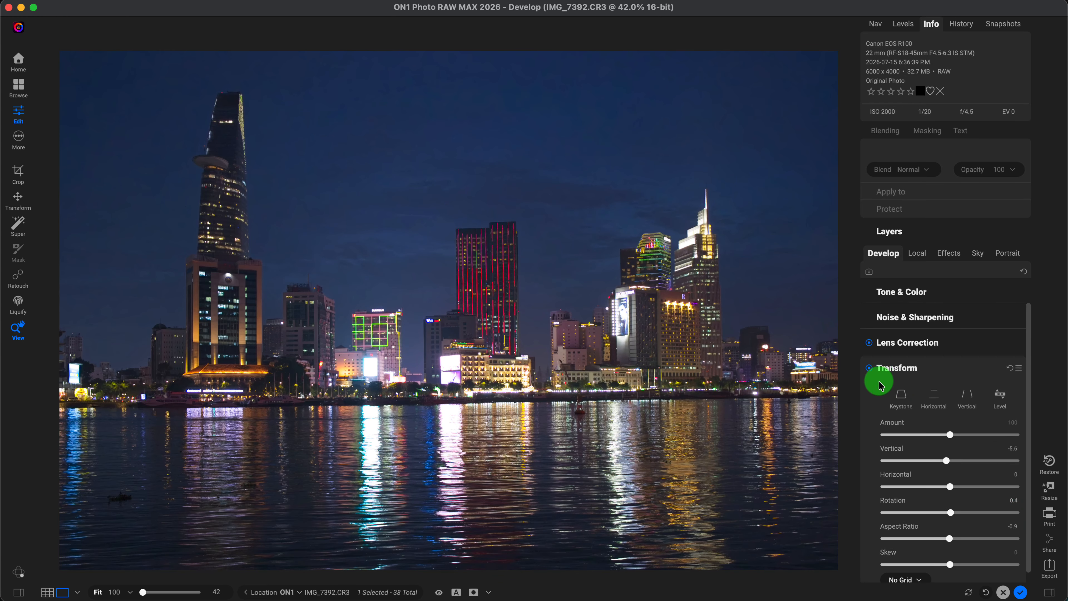
click(869, 369)
click(869, 368)
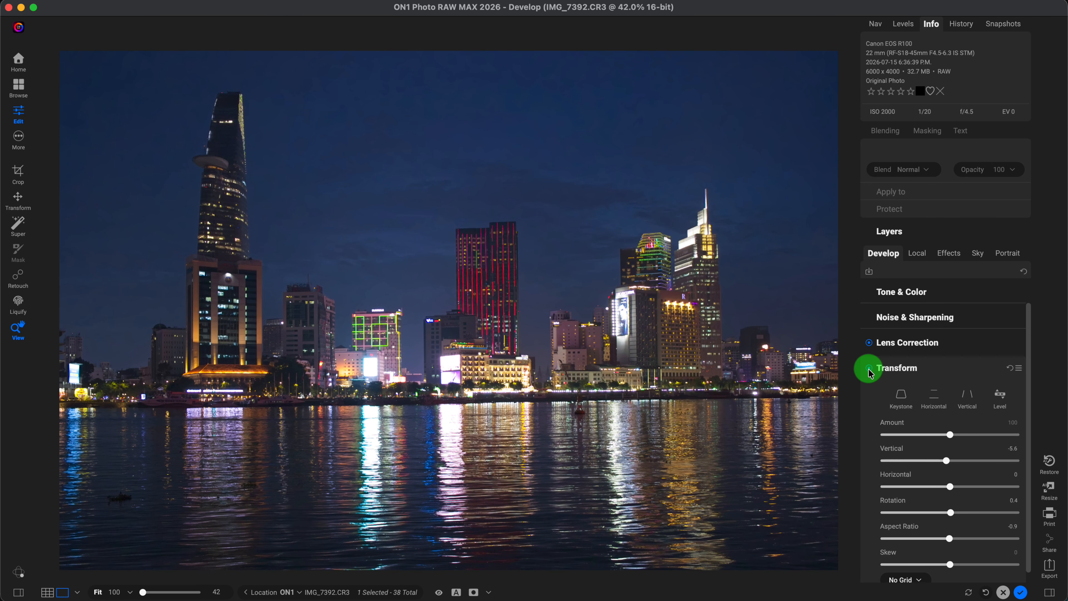
click(869, 368)
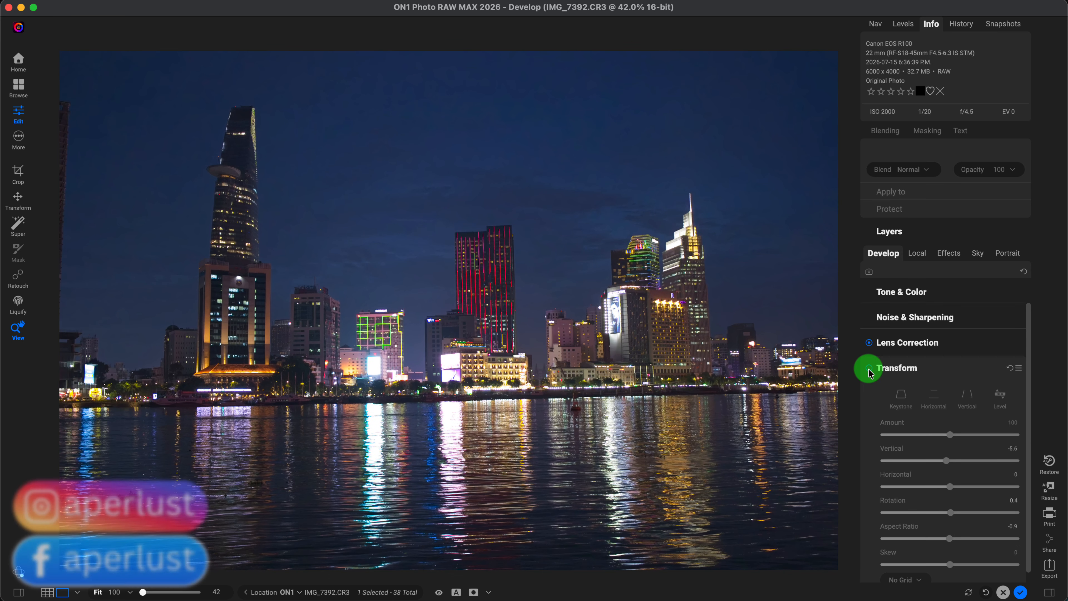
click(869, 369)
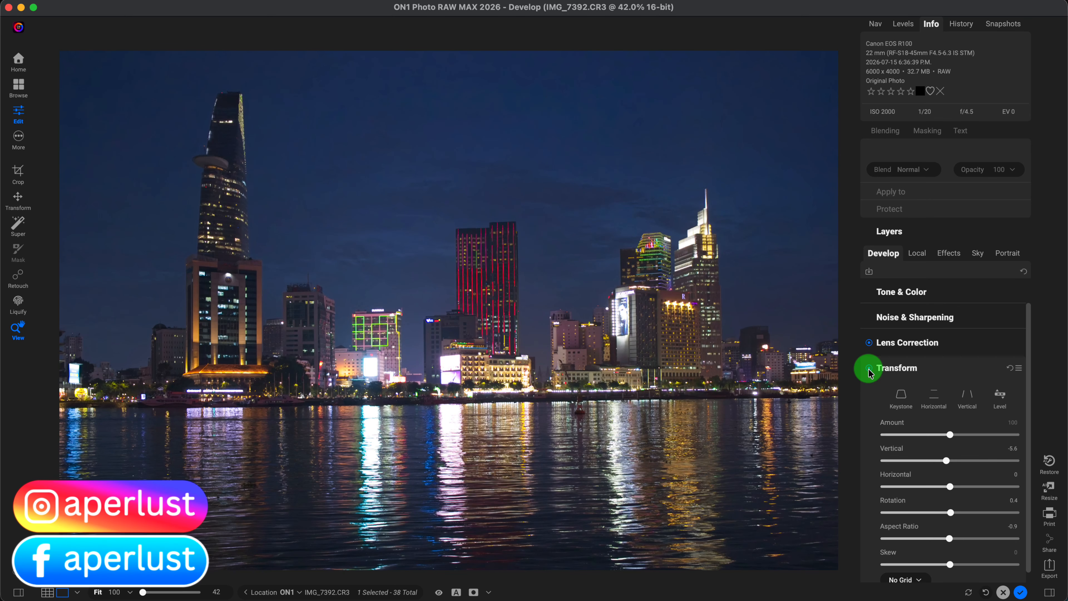
click(1002, 381)
click(1028, 402)
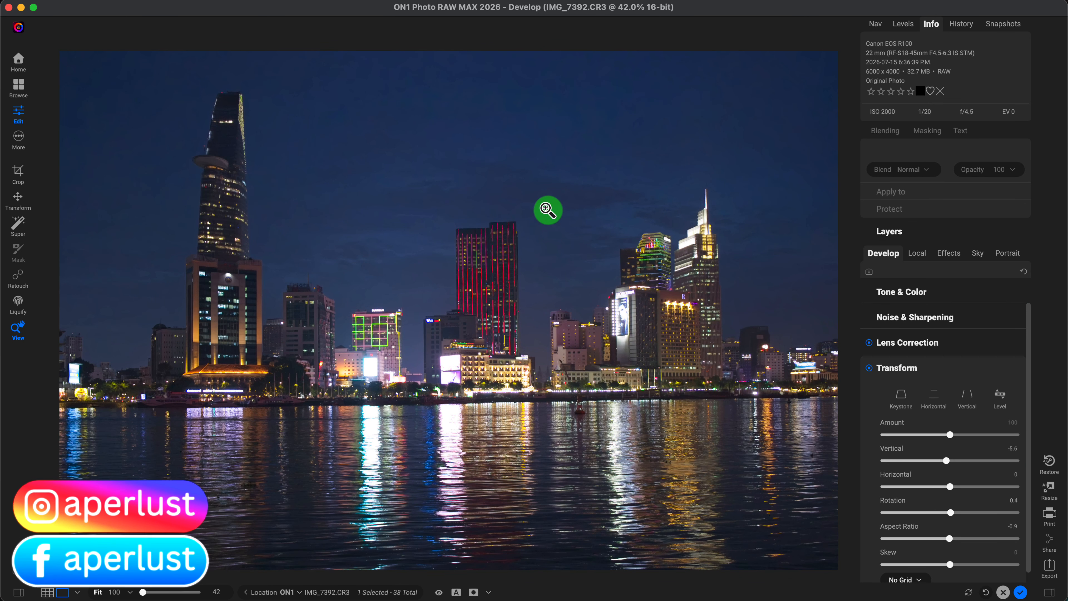
click(936, 371)
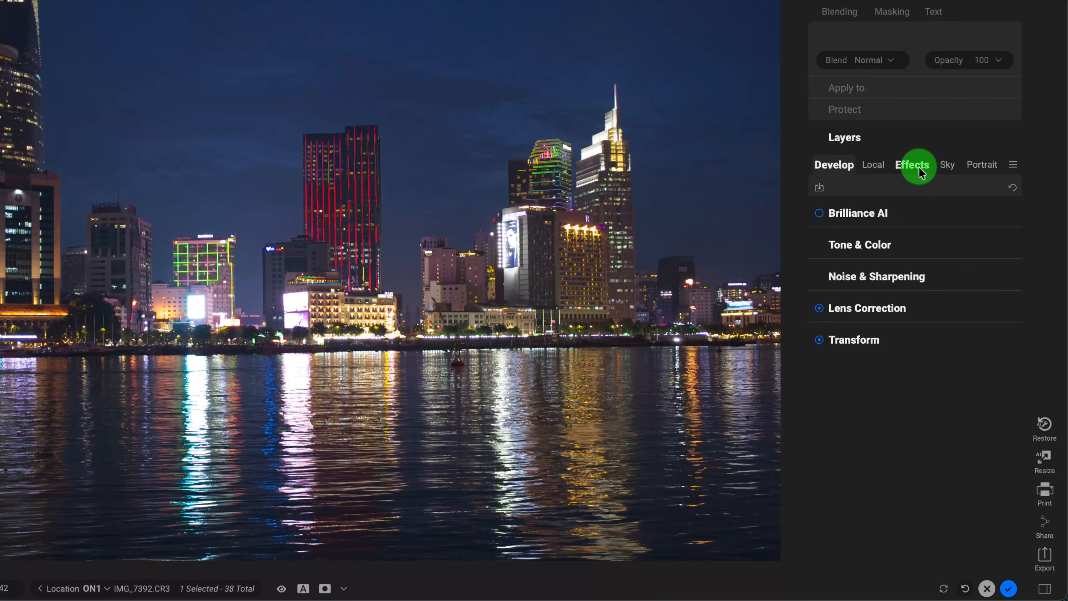
Add a Blur filter from the Effects that applies only to the Water region
click(917, 165)
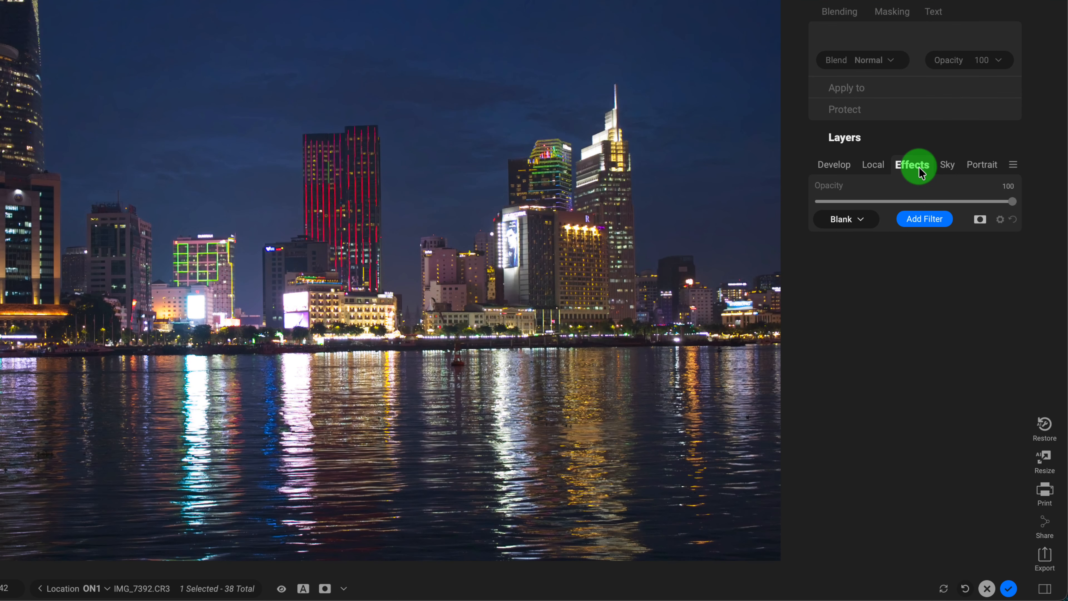
click(925, 220)
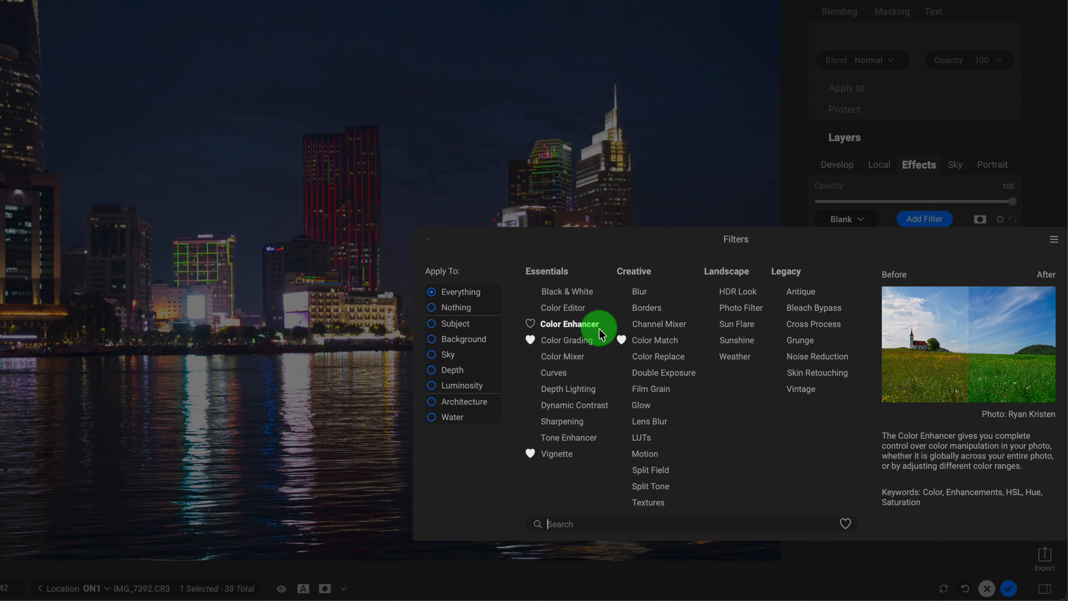
click(432, 417)
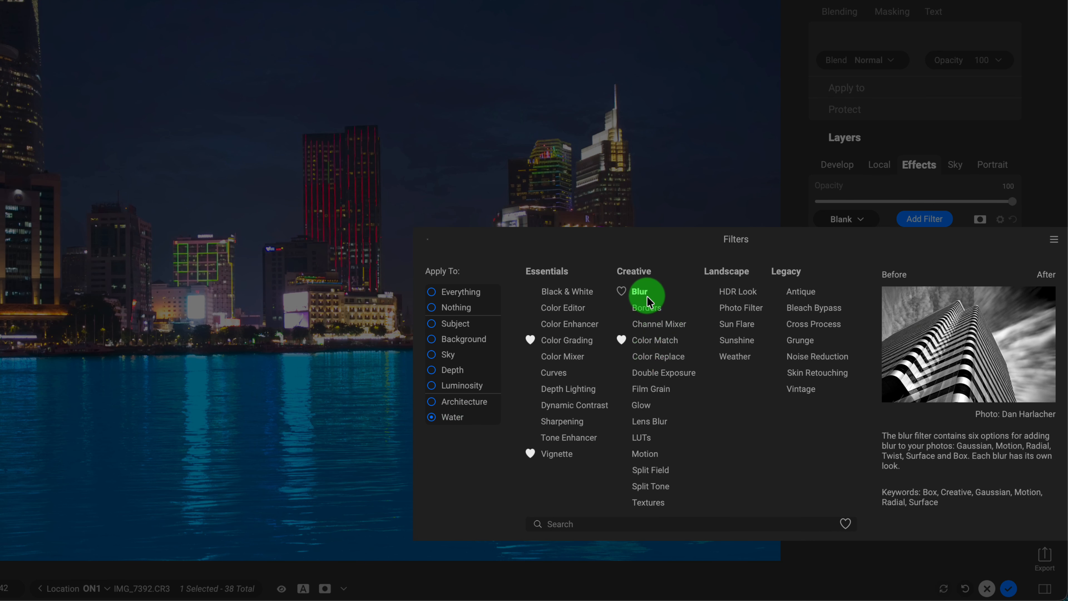
click(640, 292)
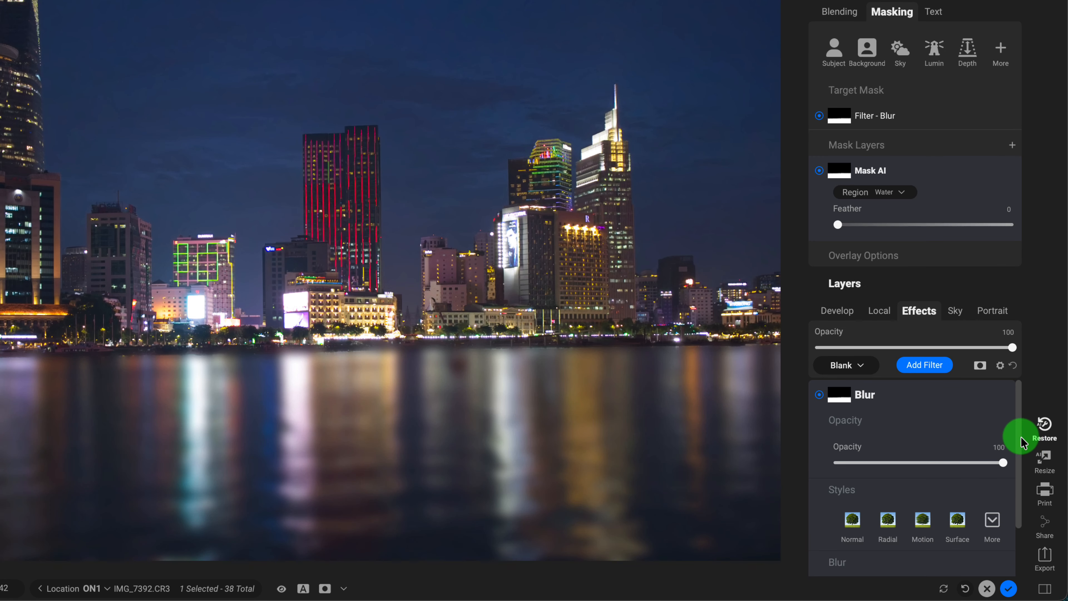
Inspect the water mask of the Blur filter in grayscale and as a Color Overlay, and hide the mask view
scroll(1016, 443, down, 1)
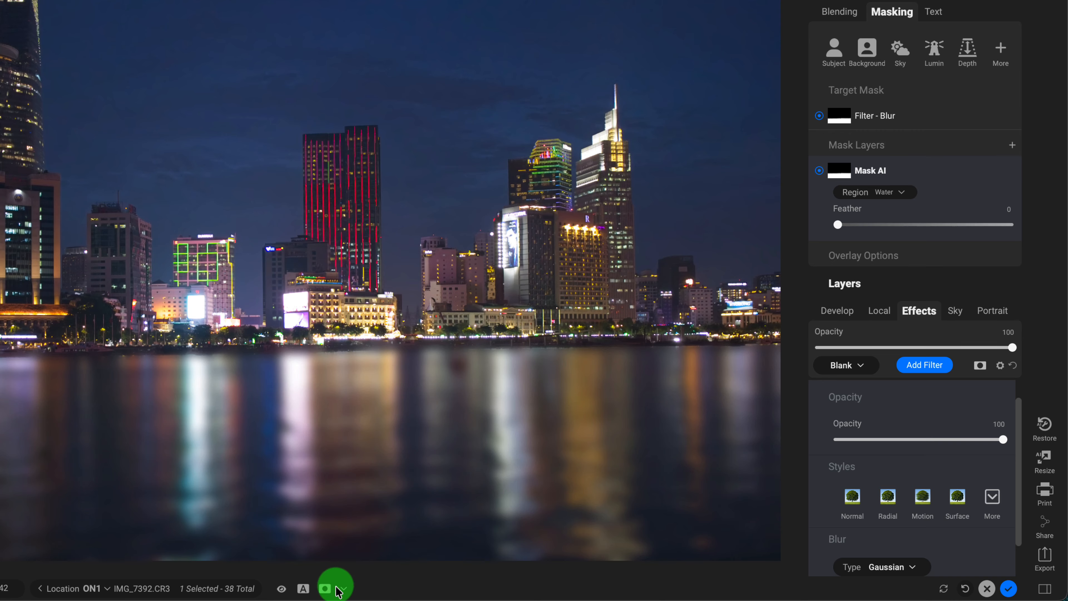
click(326, 590)
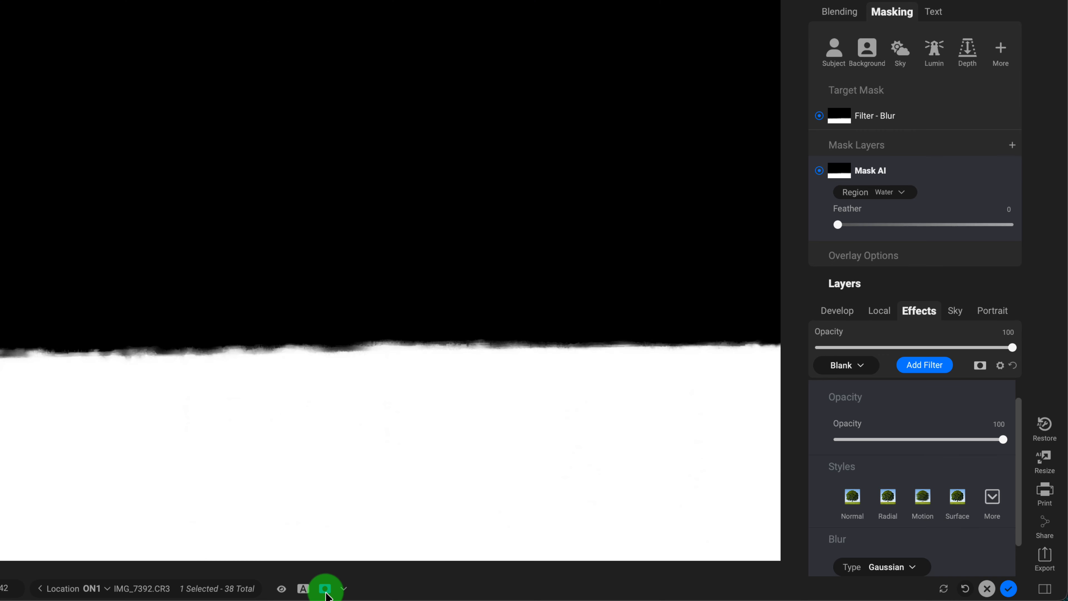
click(343, 589)
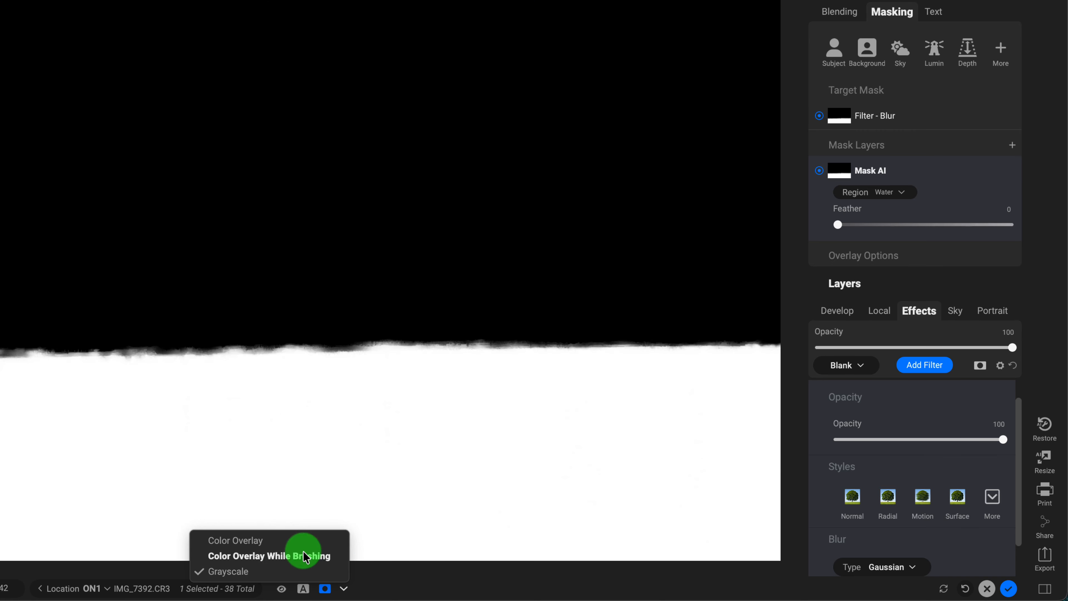
click(240, 541)
click(333, 592)
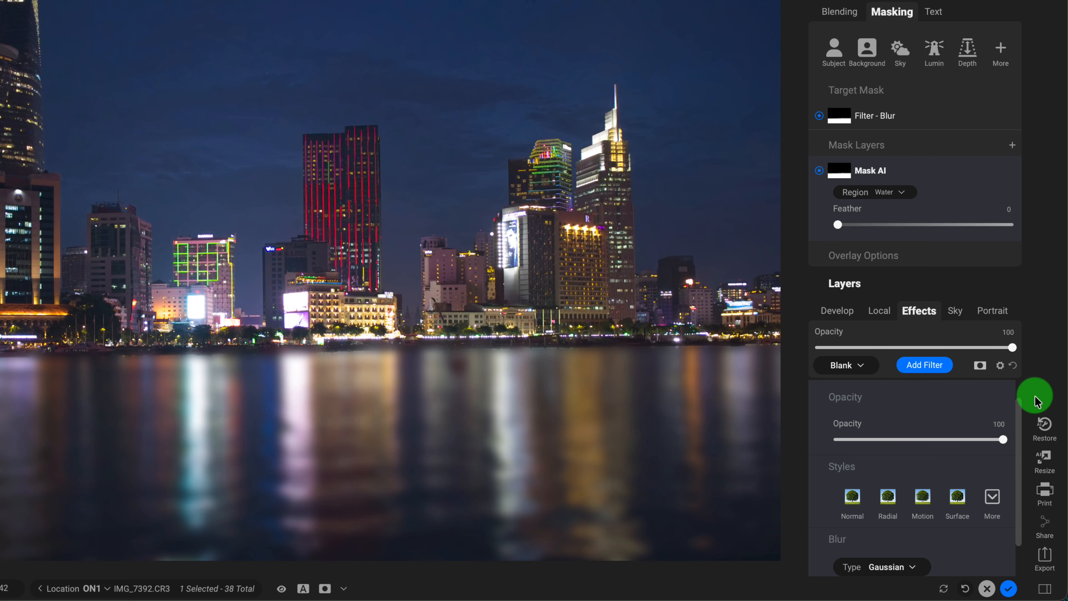
Set the Gaussian blur amount on the water to 13
scroll(1007, 417, up, 1)
drag(1018, 435, 1021, 509)
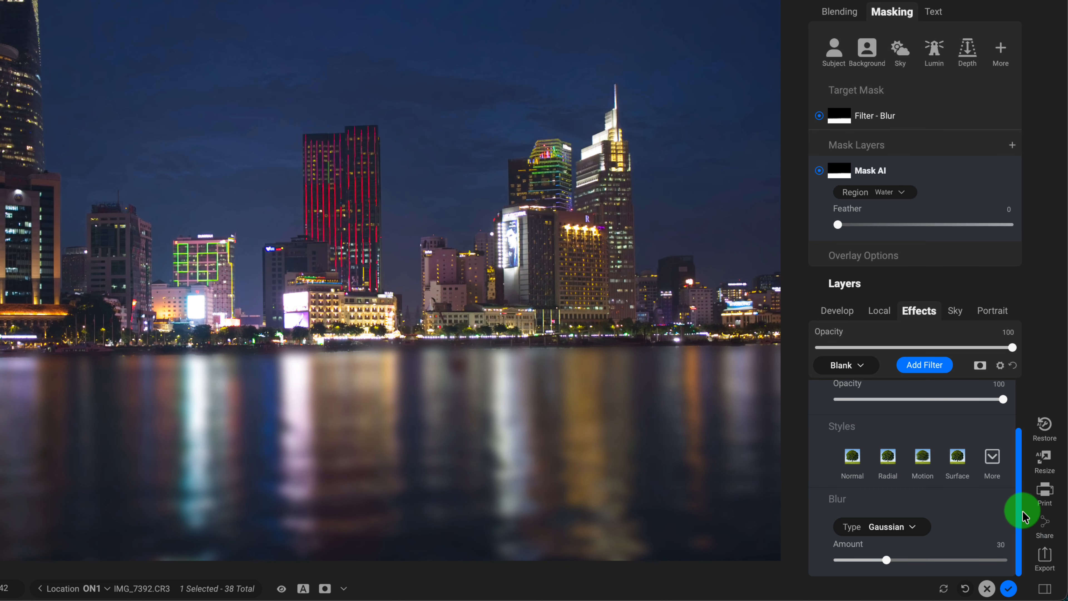
click(905, 531)
drag(887, 560, 856, 565)
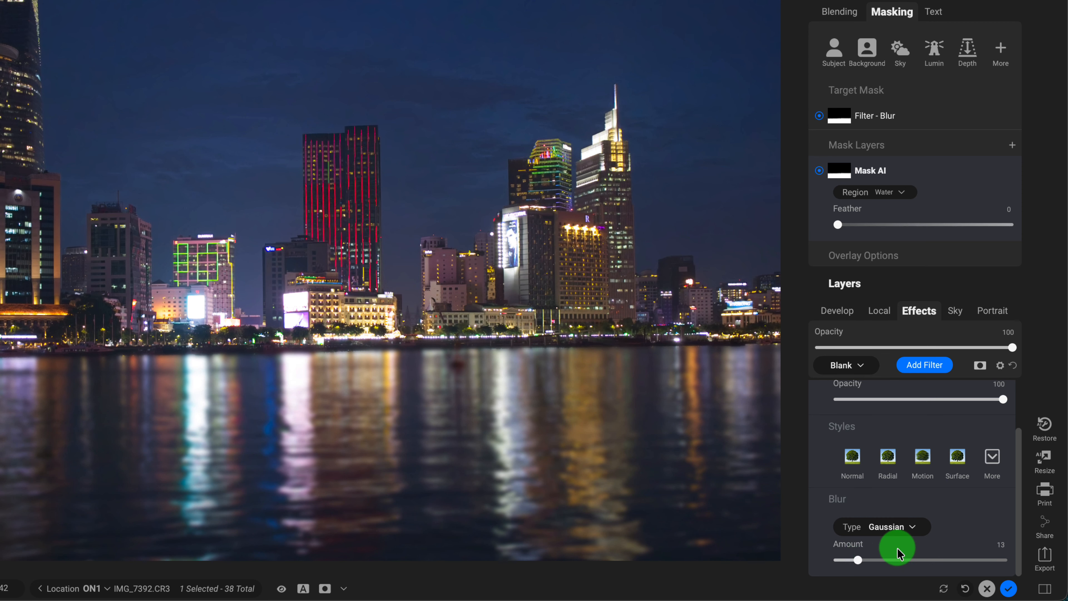
Change the water's blur type to Motion with a distance of 162 and smoothing of 21
click(909, 532)
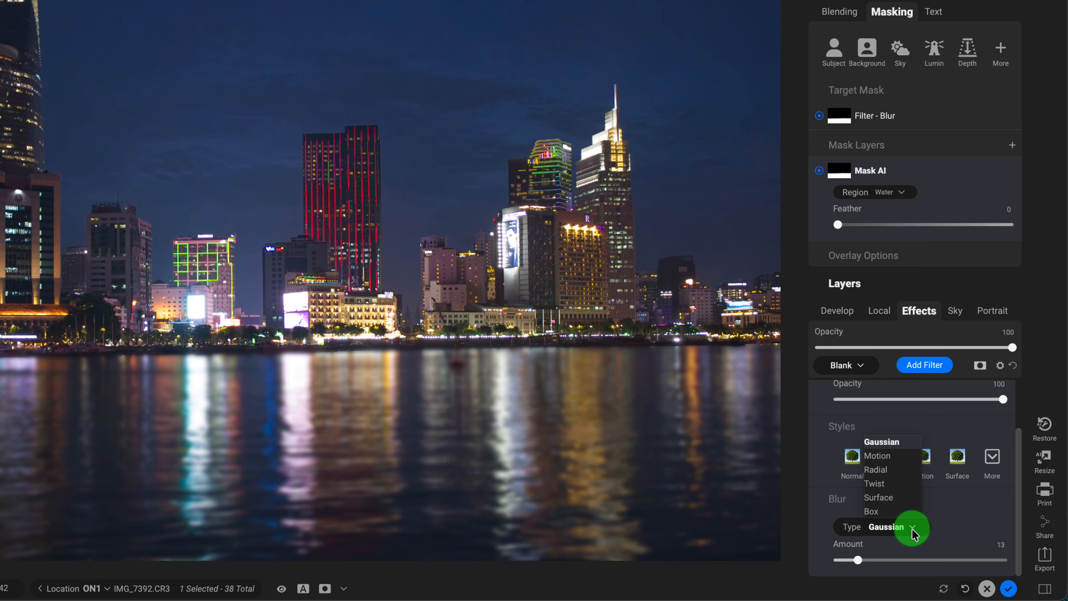
click(891, 458)
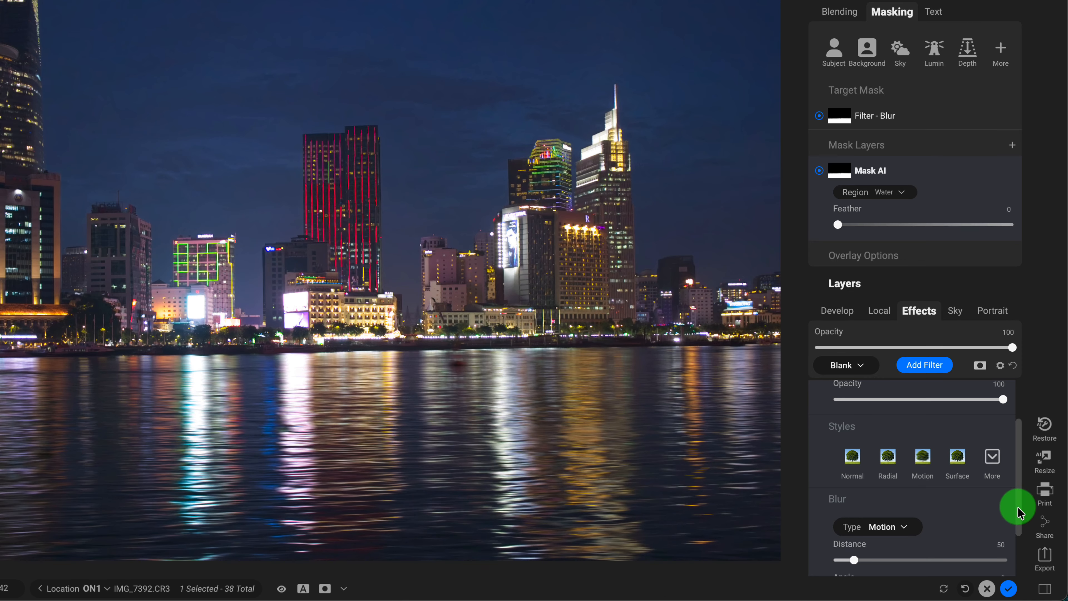
scroll(1020, 505, down, 3)
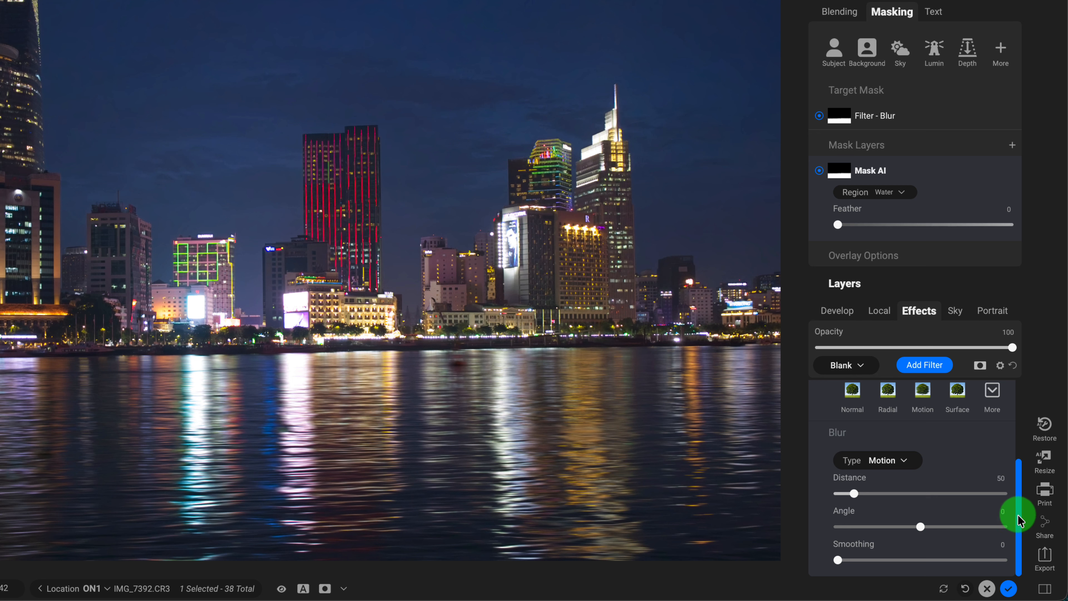
drag(853, 493, 897, 497)
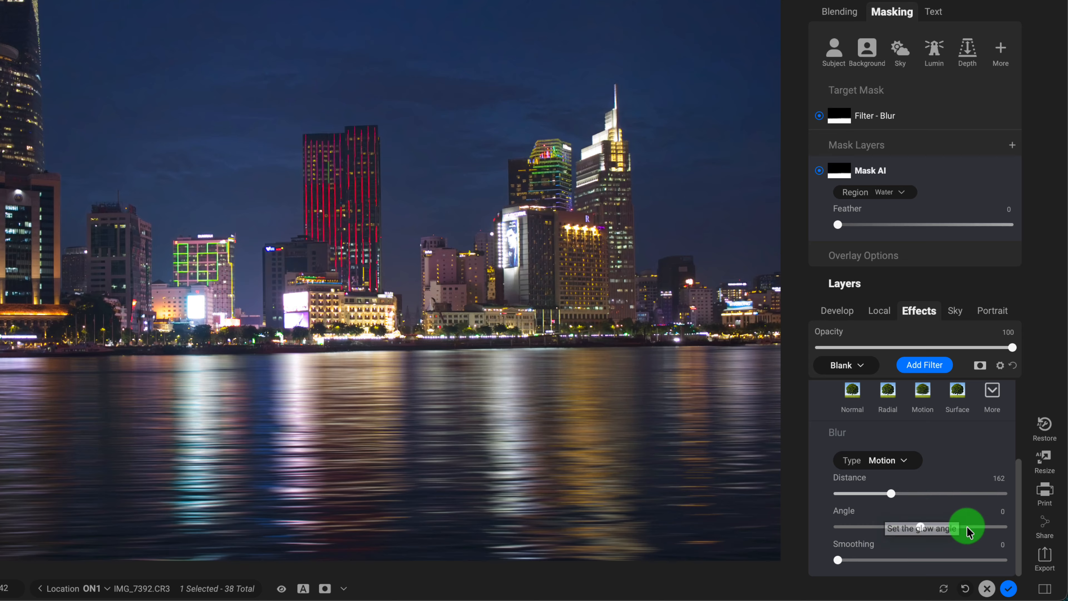
drag(839, 561, 913, 561)
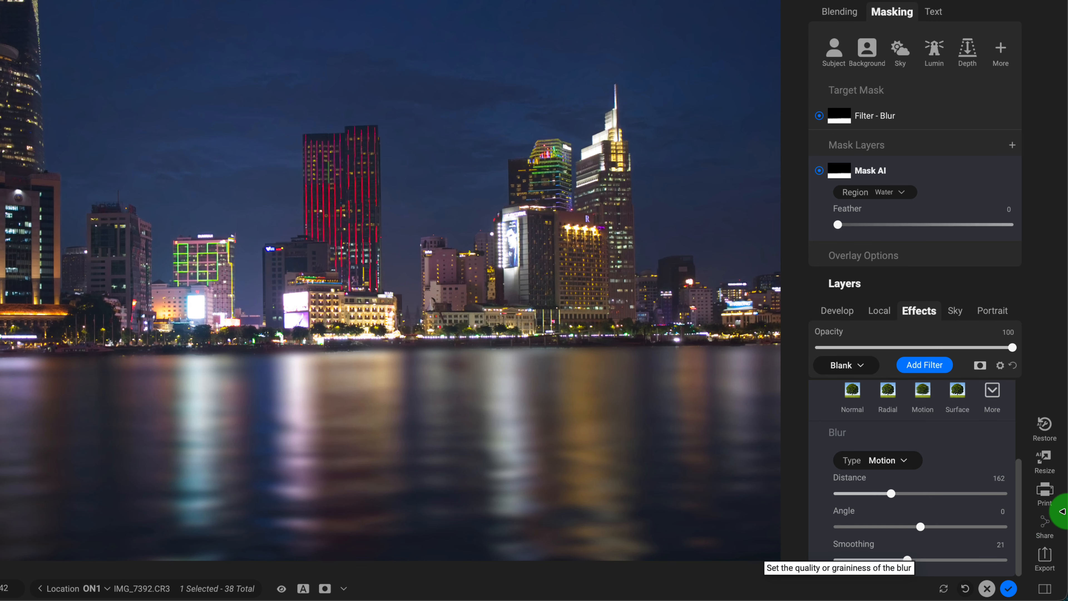
Toggle the Blur filter off and on to compare the water with and without the motion blur
drag(1018, 497, 1020, 416)
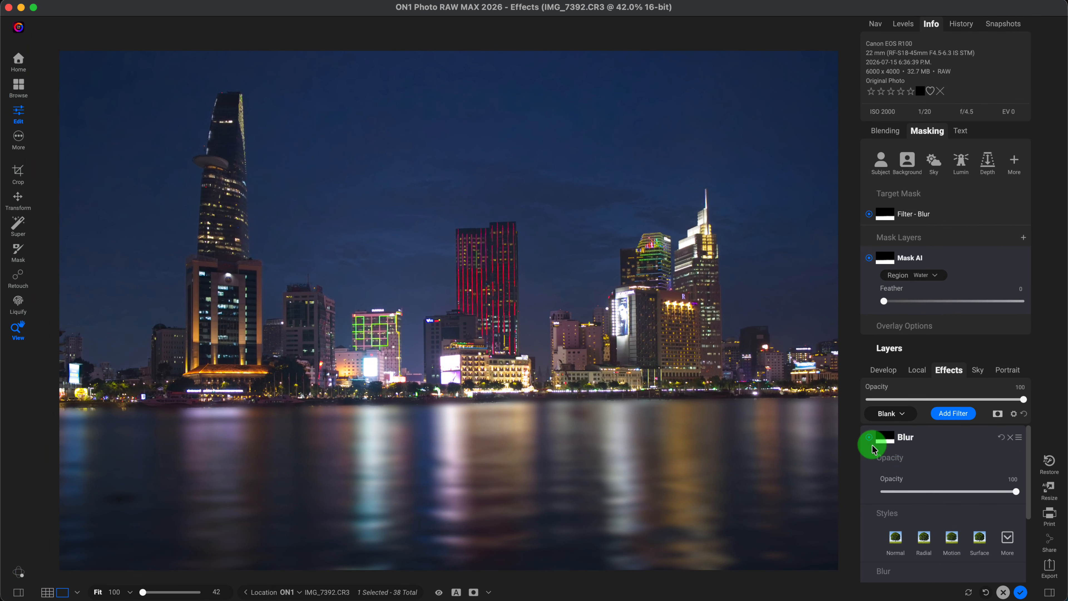
click(869, 437)
click(869, 438)
click(869, 439)
click(869, 439)
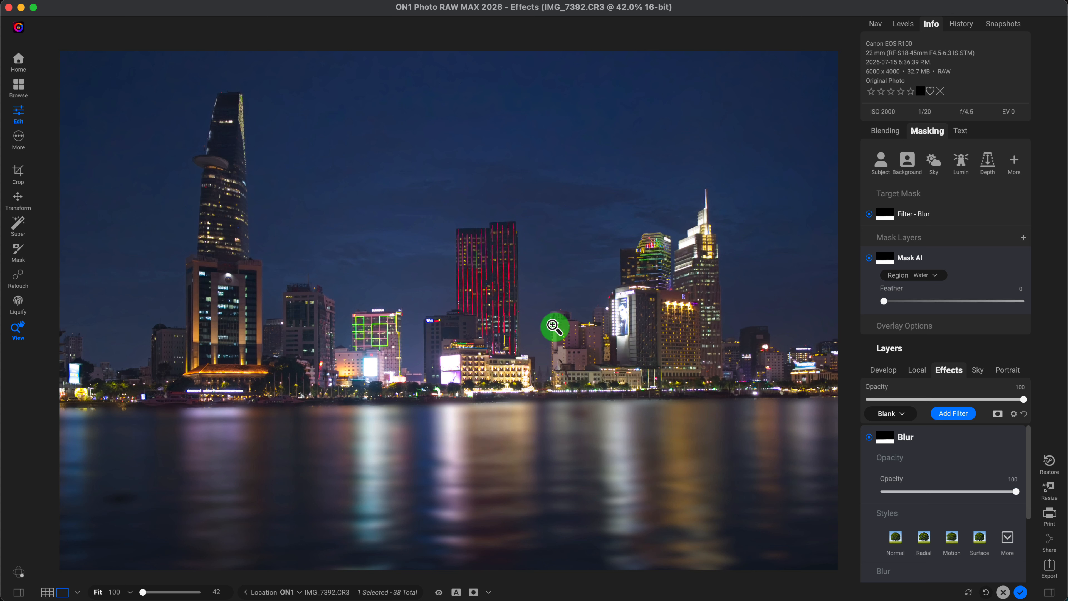
drag(1030, 453, 1026, 424)
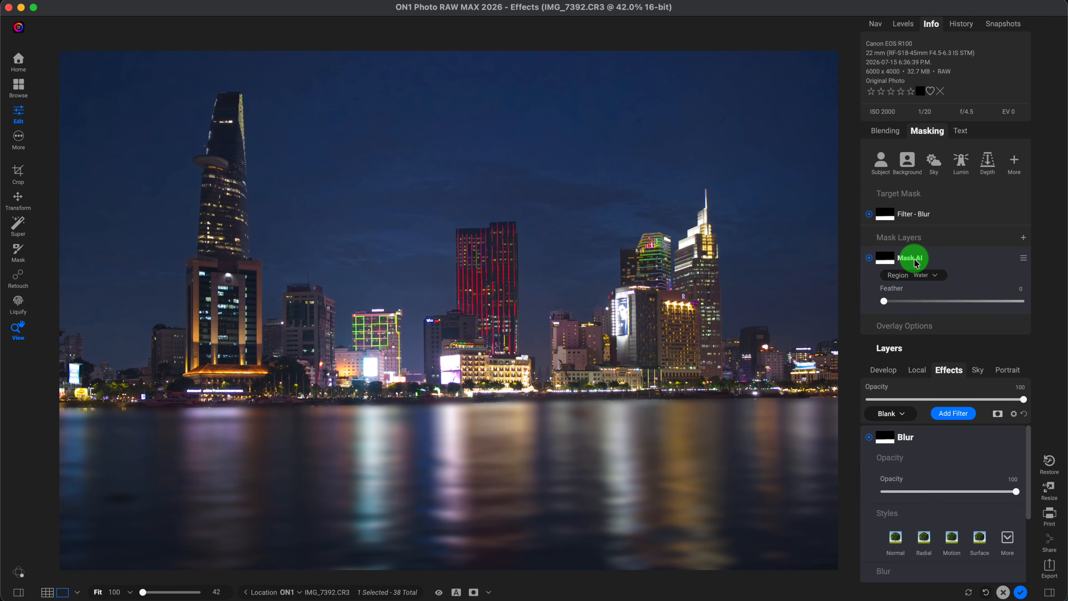
Try to refine the Blur filter's water mask under a color overlay with Feather 44 and Shift Edge -100
click(1025, 259)
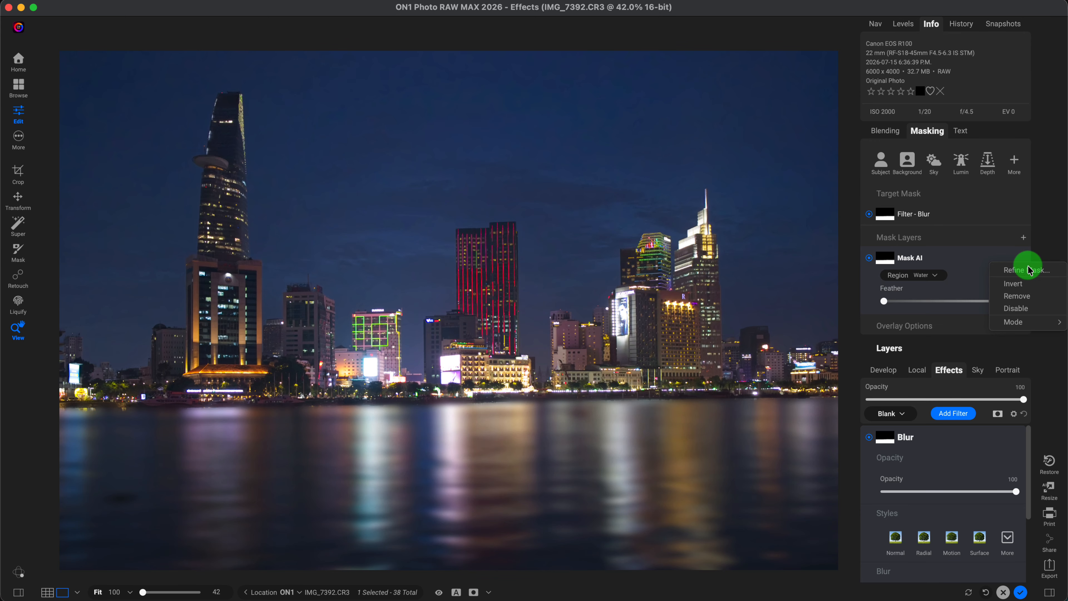
click(1027, 269)
drag(644, 186, 354, 104)
click(474, 592)
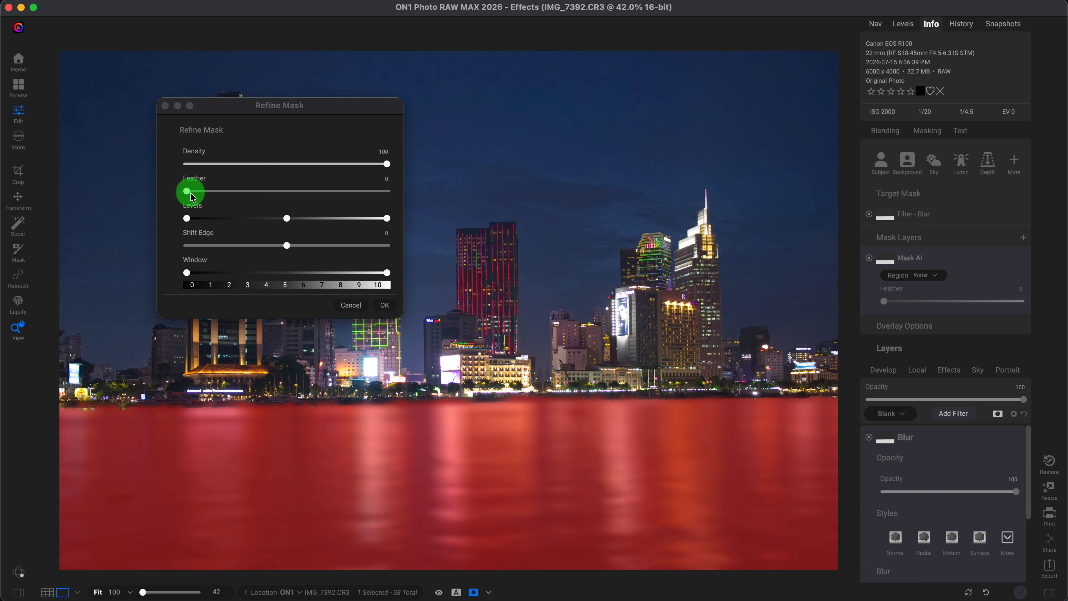
drag(187, 190, 286, 196)
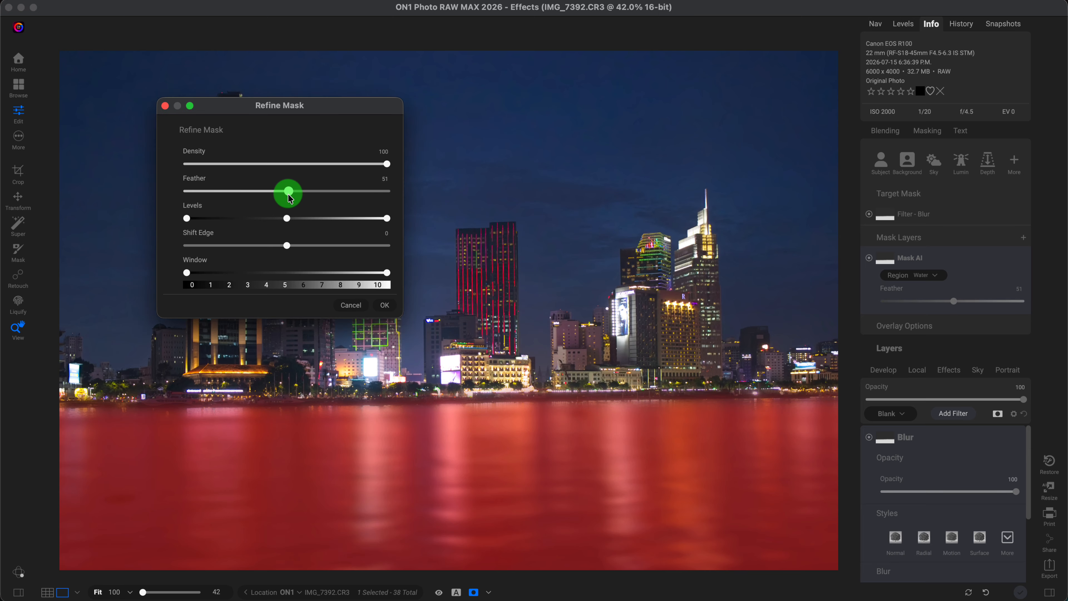
drag(286, 249, 195, 246)
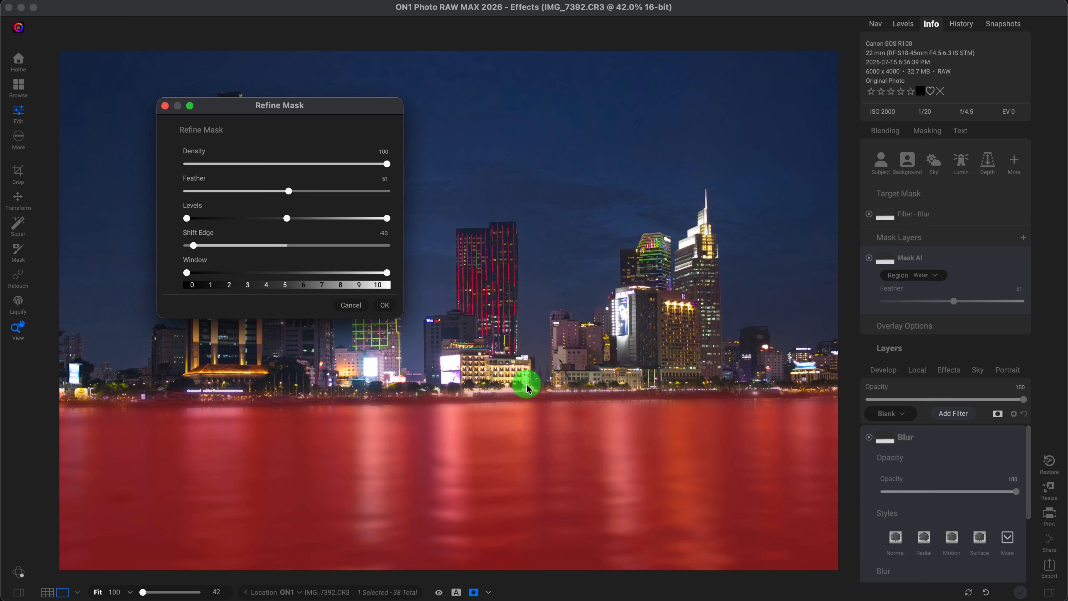
drag(192, 250, 172, 241)
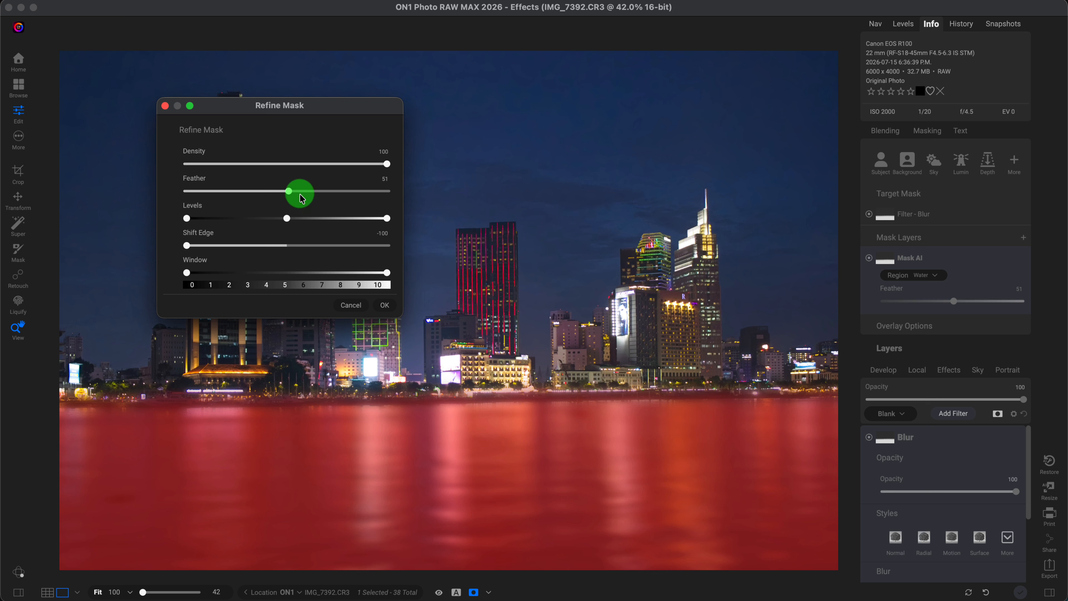
mouse_move(290, 192)
mouse_down()
mouse_move(381, 192)
mouse_move(263, 197)
mouse_move(274, 198)
mouse_up()
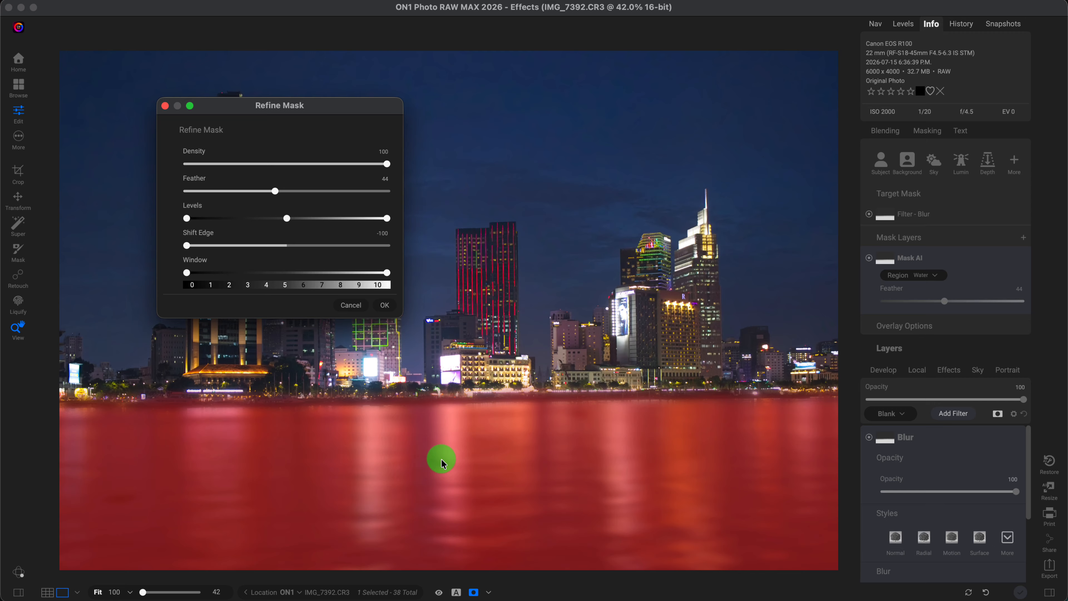
click(474, 593)
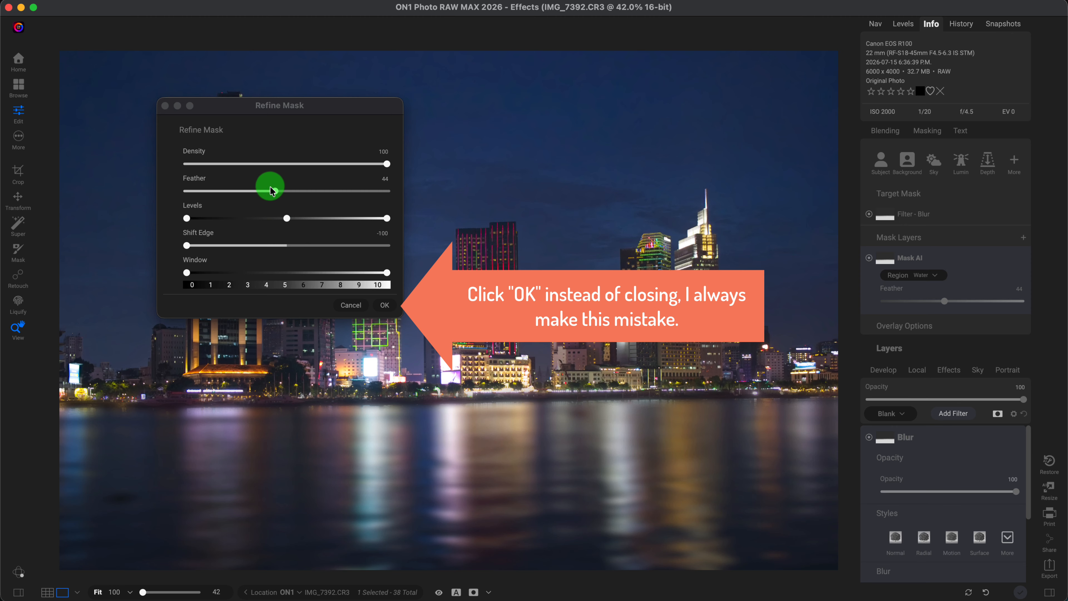
click(165, 106)
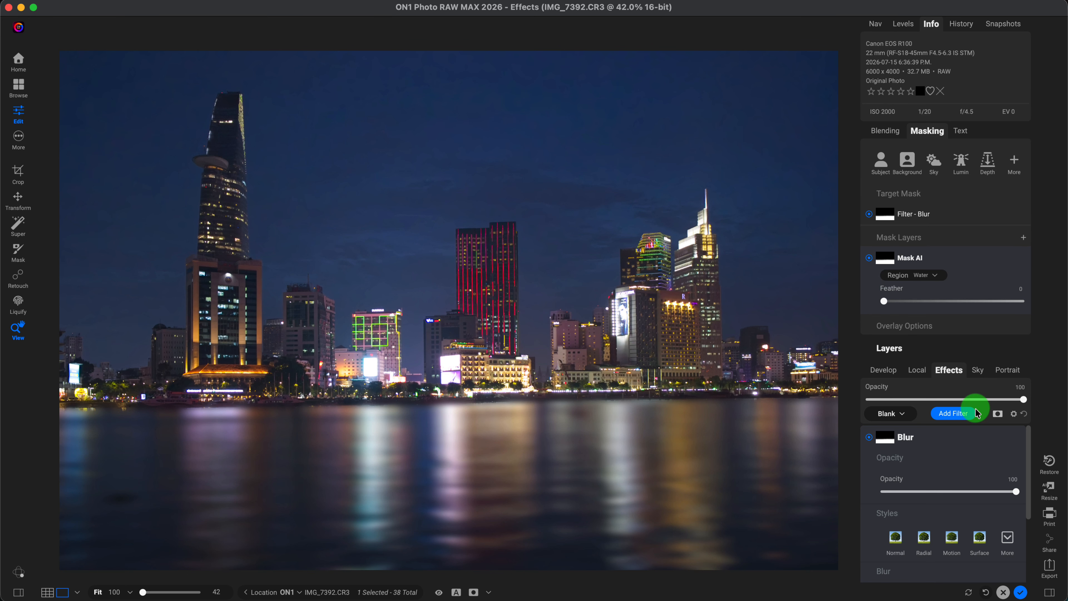
Compare the water with the Blur filter off and on, and set the filter's opacity to 85
click(869, 438)
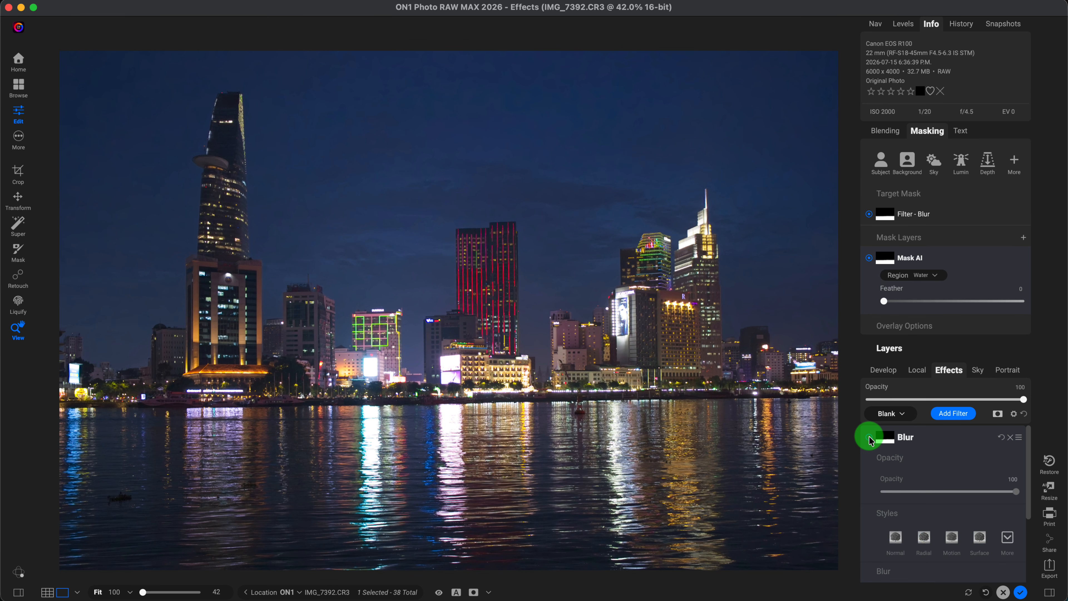
click(869, 439)
drag(1030, 468, 996, 469)
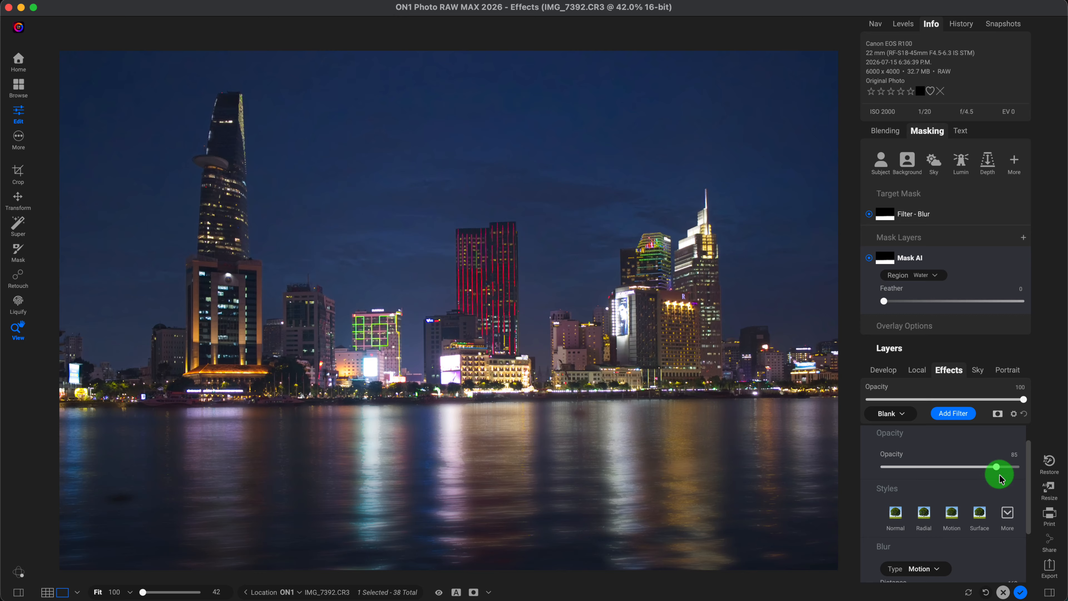
mouse_move(996, 470)
mouse_down()
mouse_move(1064, 468)
mouse_move(1012, 468)
mouse_up()
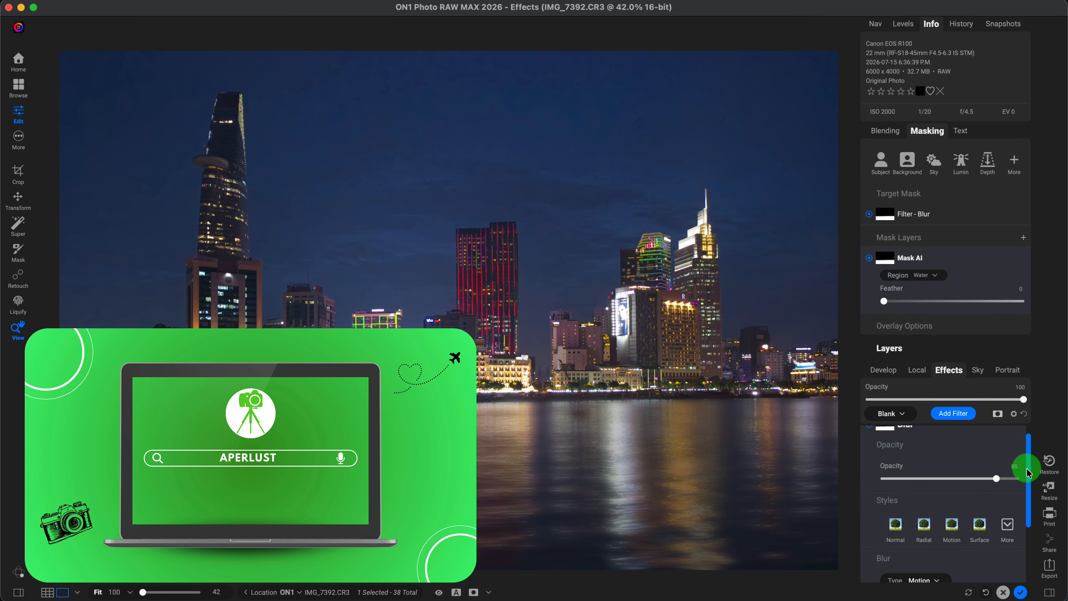
click(962, 439)
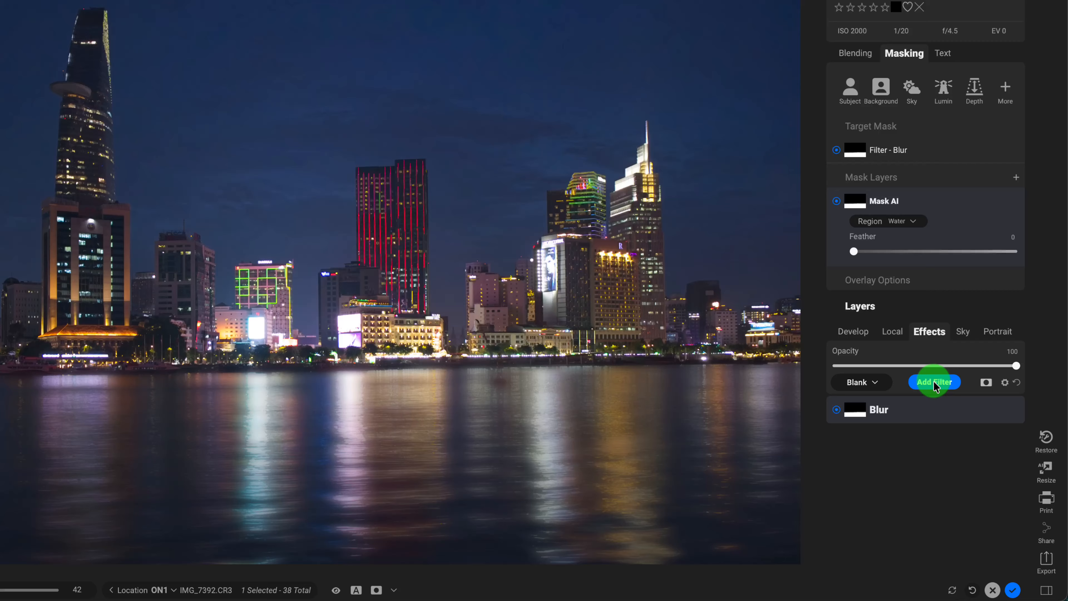
Add a Depth Lighting filter to the whole photo and apply its High-Key style
click(935, 383)
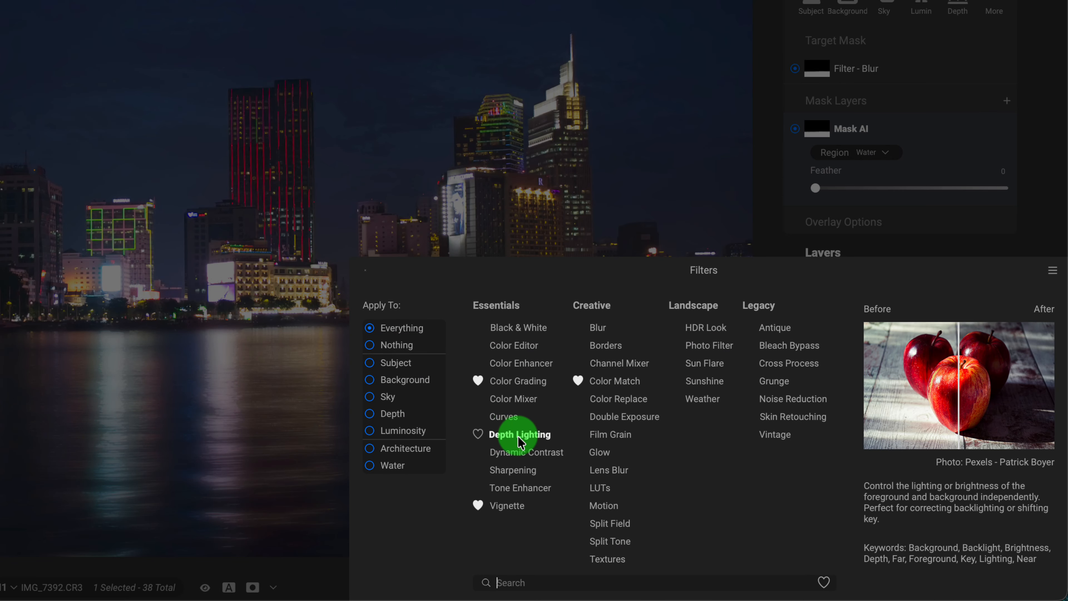
click(509, 438)
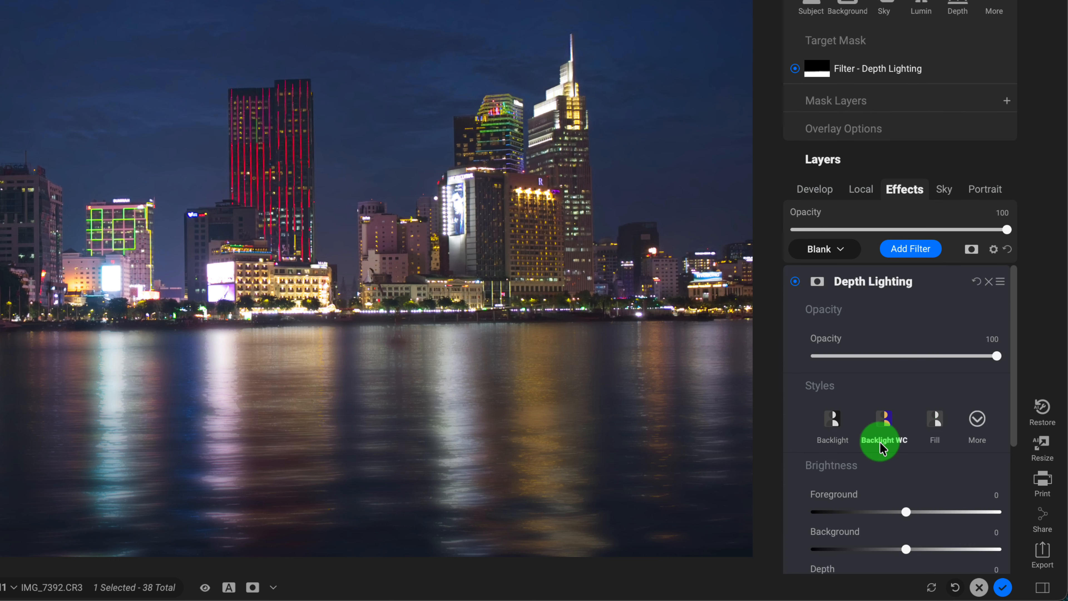
drag(1015, 340, 1013, 303)
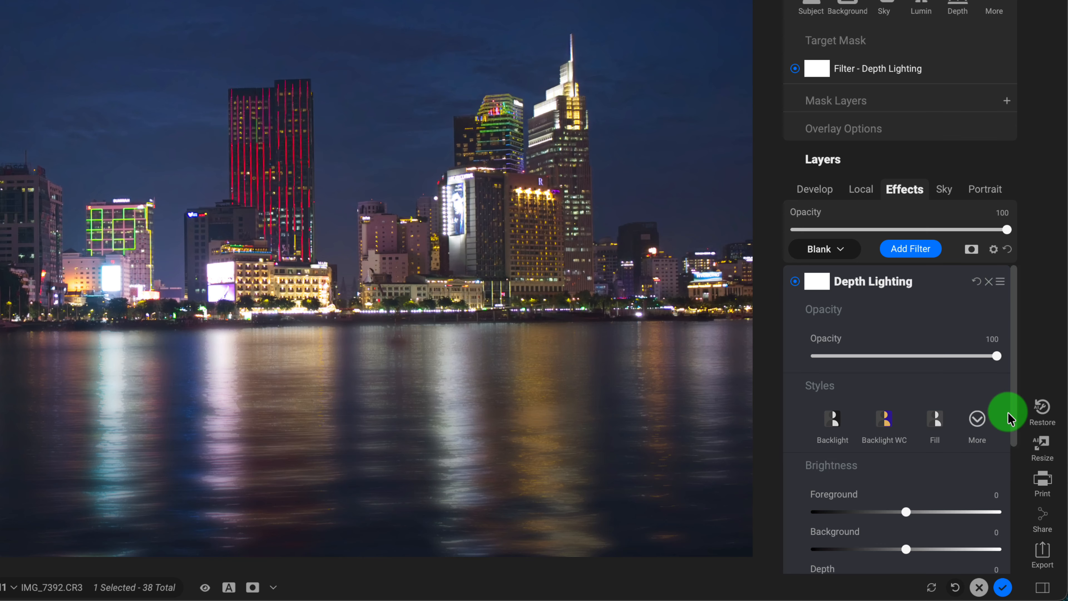
drag(1013, 386, 1014, 429)
click(979, 348)
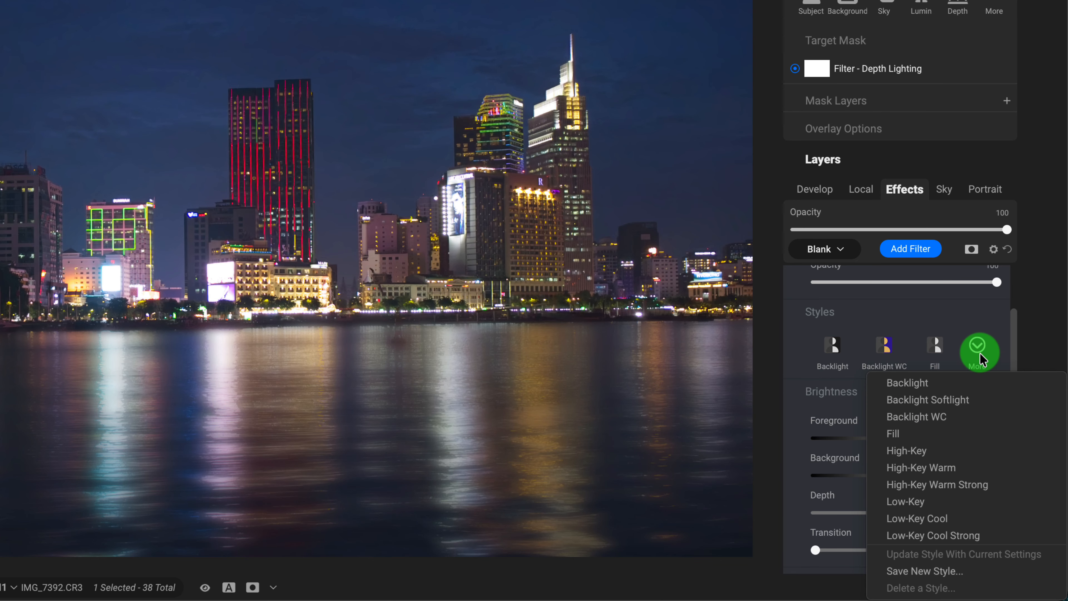
click(925, 452)
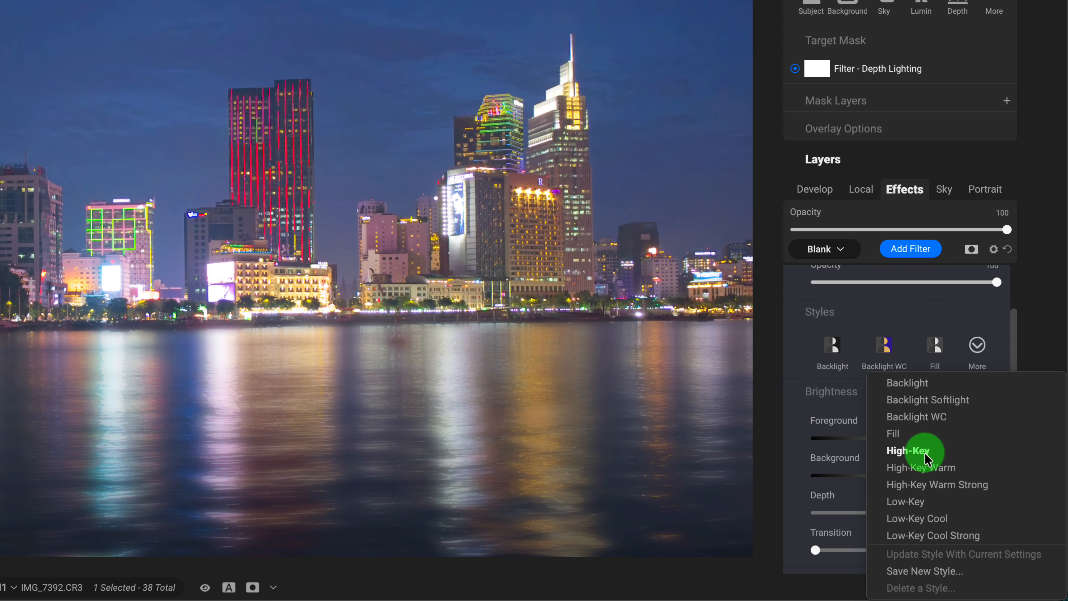
Toggle the Depth Lighting filter off and on to compare the cityscape's brightness
drag(1012, 432, 1019, 377)
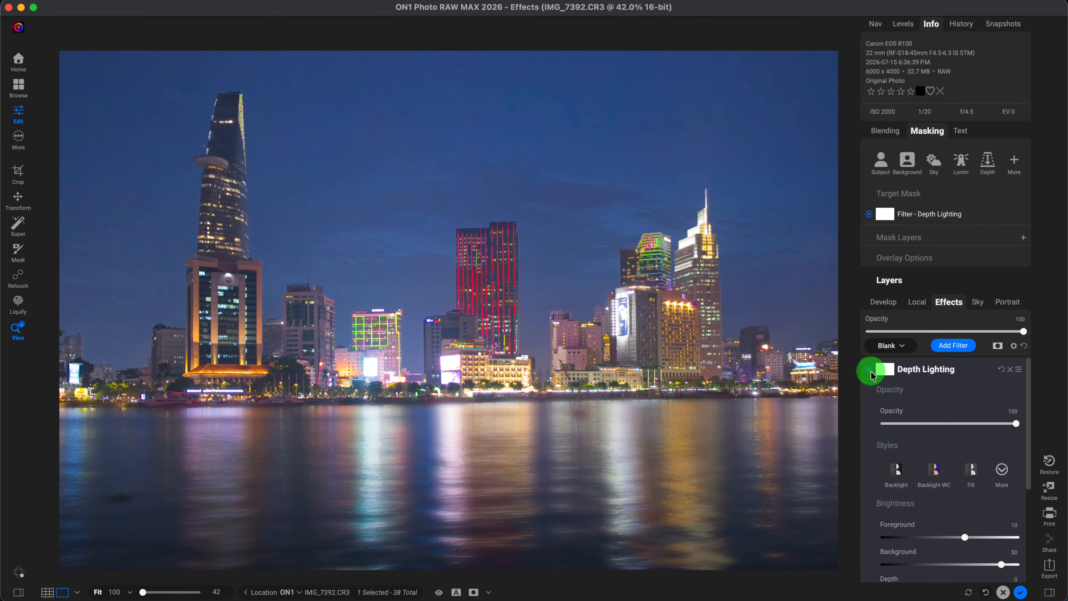
click(795, 281)
click(870, 370)
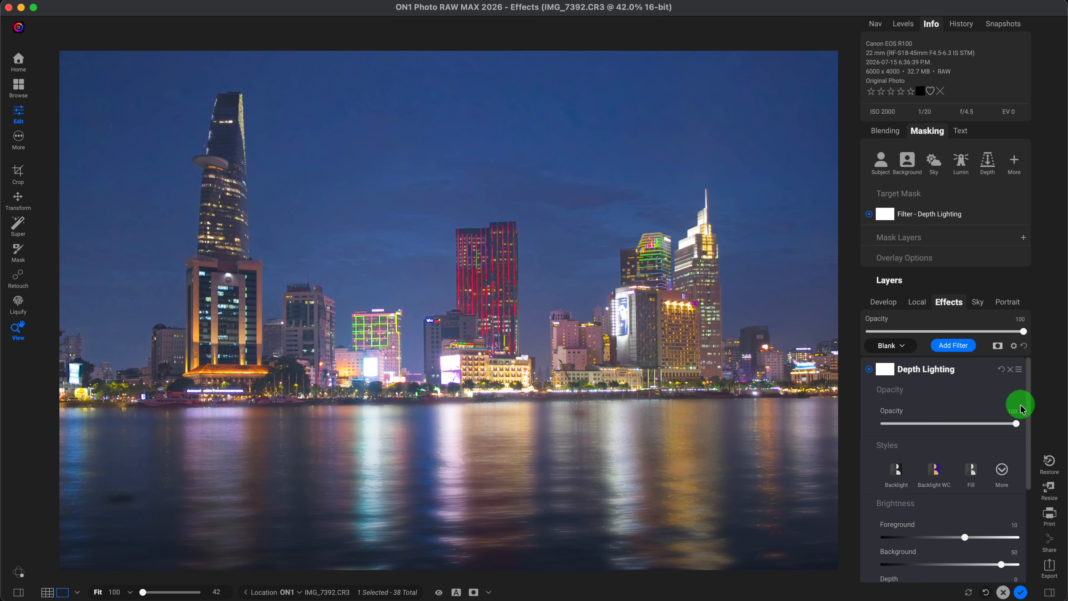
Set the Depth Lighting background temperature to 100 and keep the foreground temperature at 0
drag(1031, 412, 992, 501)
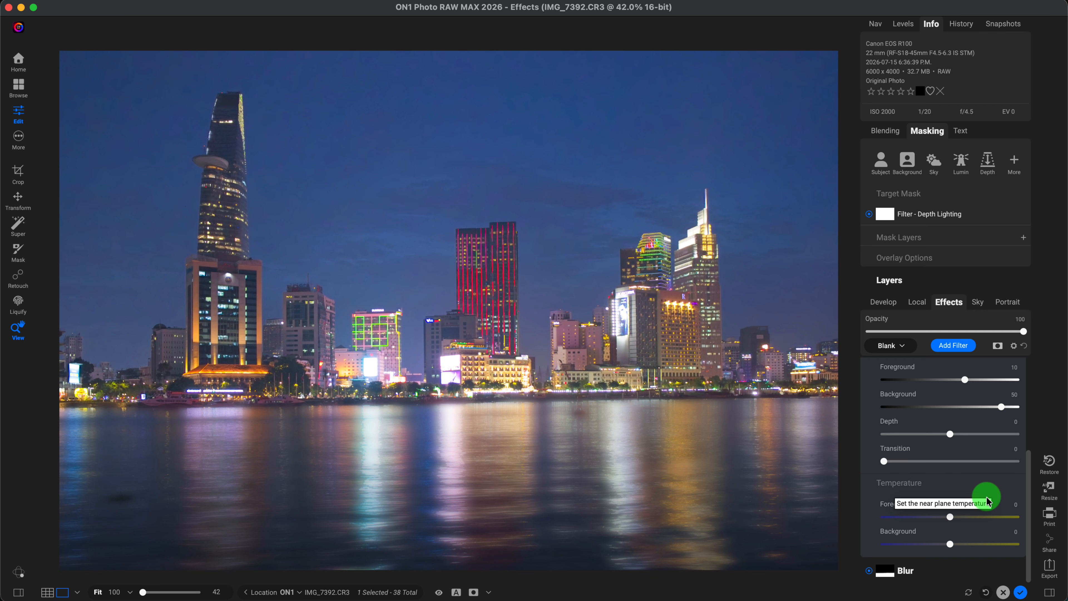
drag(952, 549, 1029, 549)
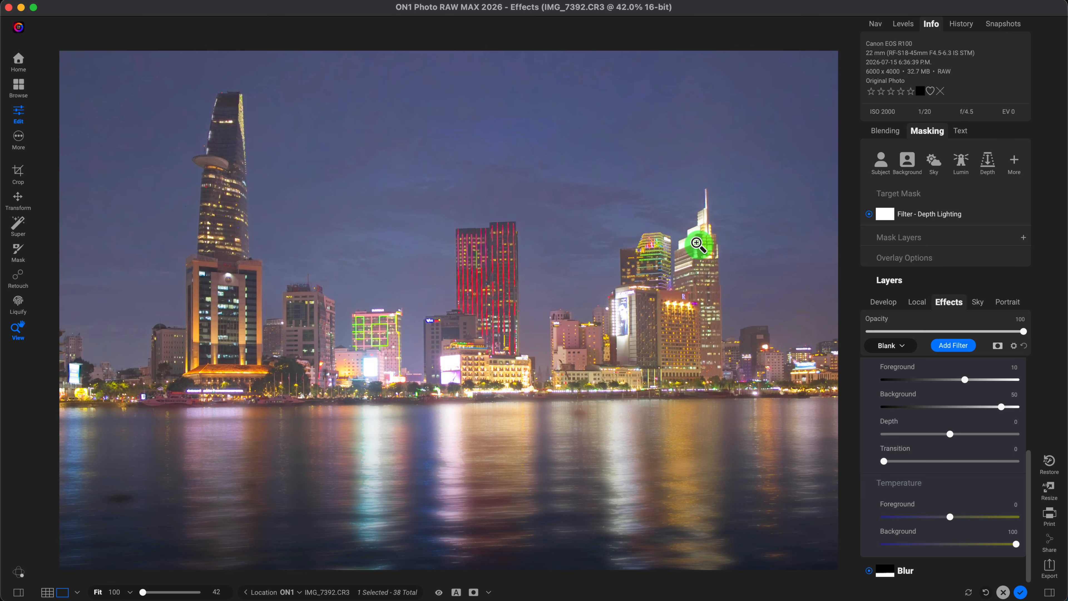
drag(1018, 544, 1067, 549)
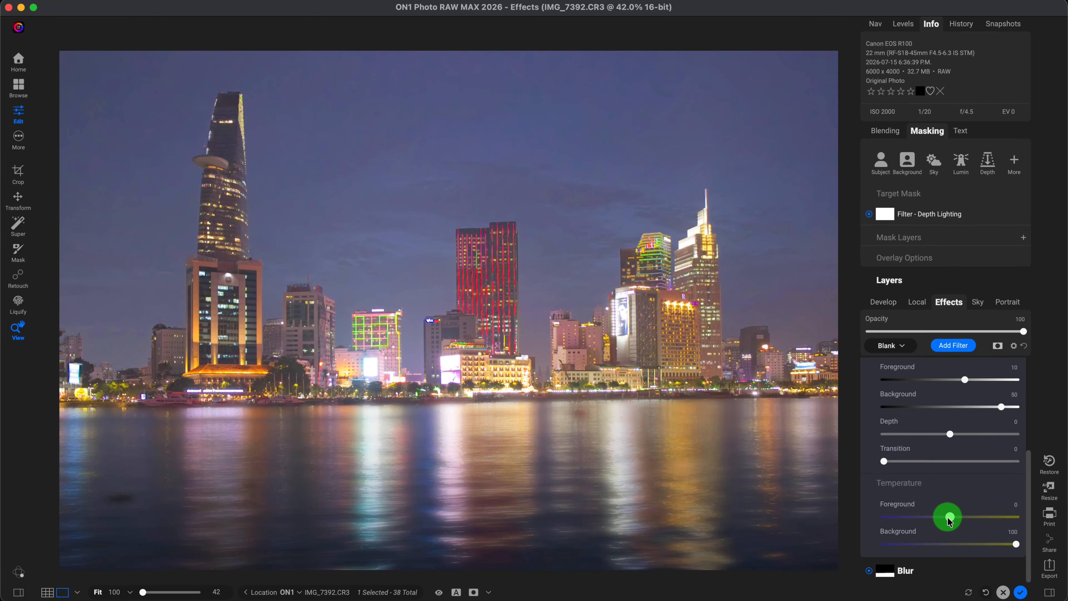
mouse_move(951, 517)
mouse_down()
mouse_move(1066, 525)
mouse_move(825, 526)
mouse_move(1049, 520)
mouse_move(874, 526)
mouse_move(975, 520)
mouse_move(898, 523)
mouse_move(955, 526)
mouse_up()
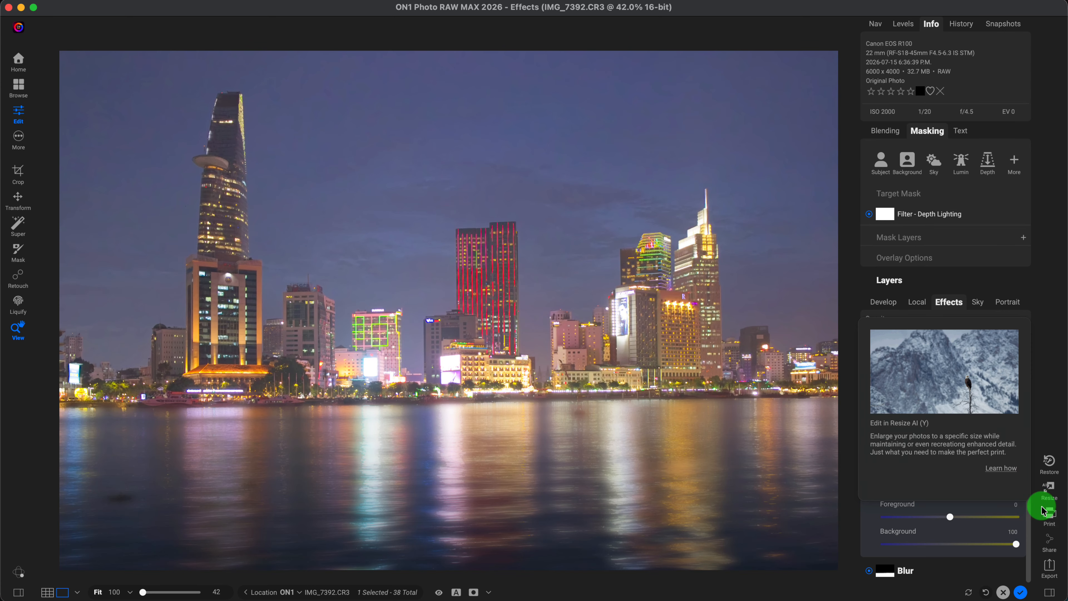
Toggle the Depth Lighting filter to compare the photo before and after the brighter, warmer lighting
drag(1029, 552, 1037, 425)
click(869, 370)
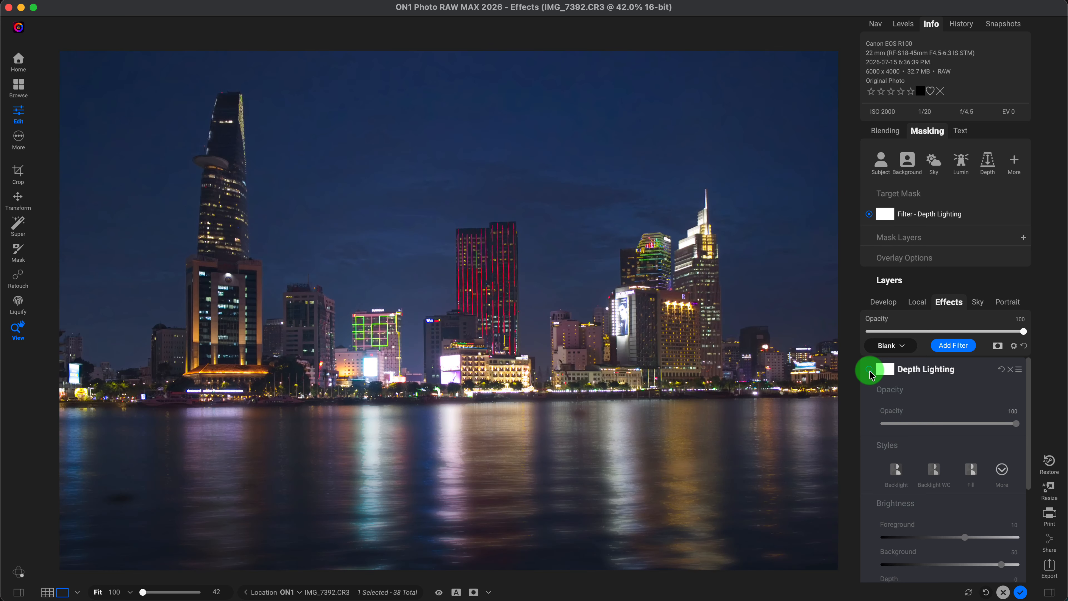
click(869, 370)
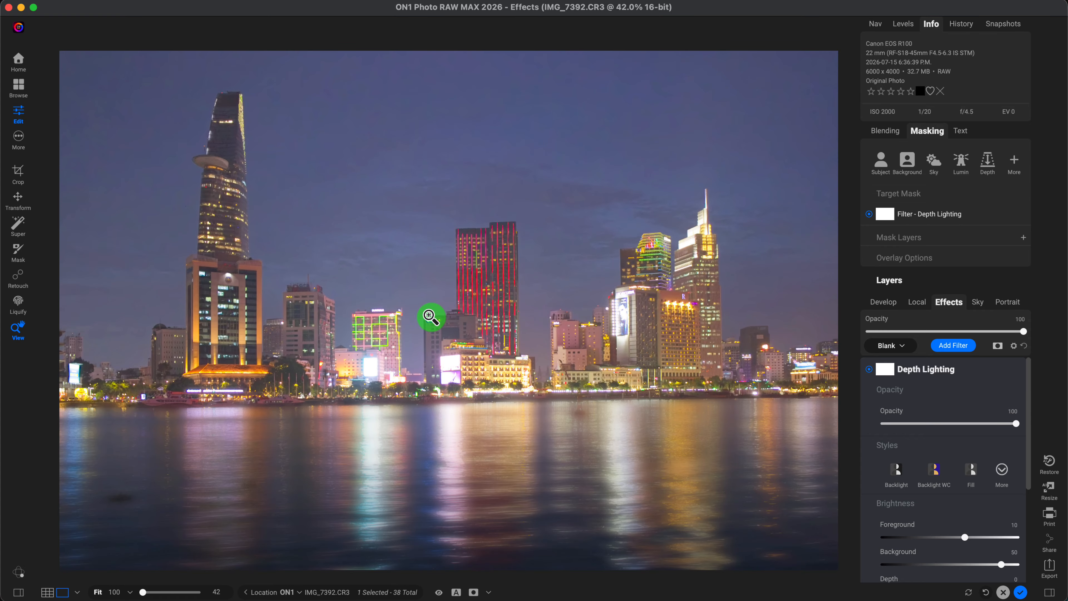
Add a Glow filter to the whole photo and apply its Charge More - Strong style
click(971, 371)
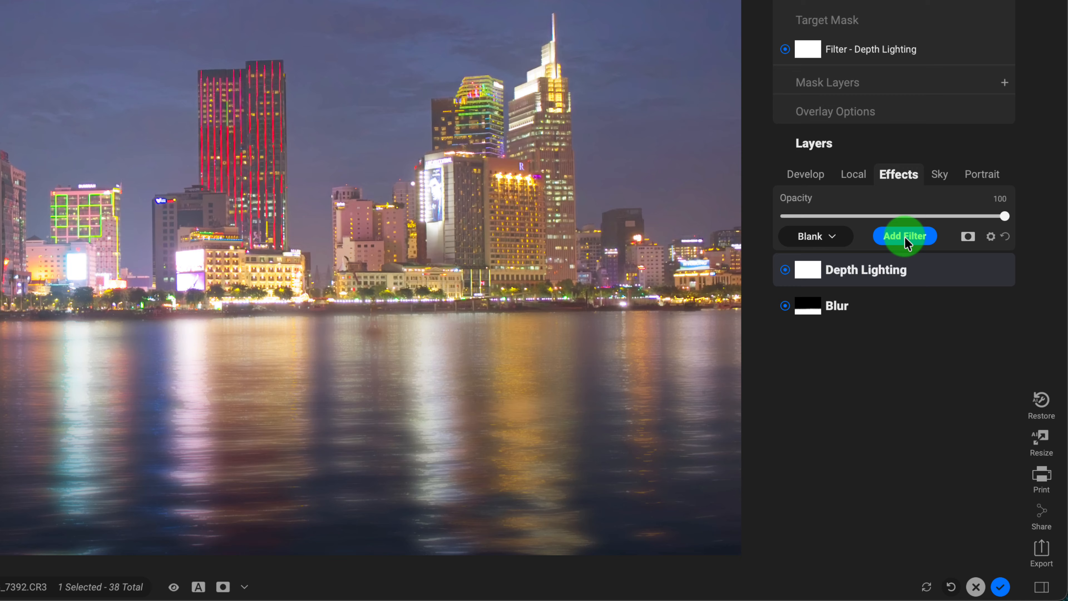
click(904, 236)
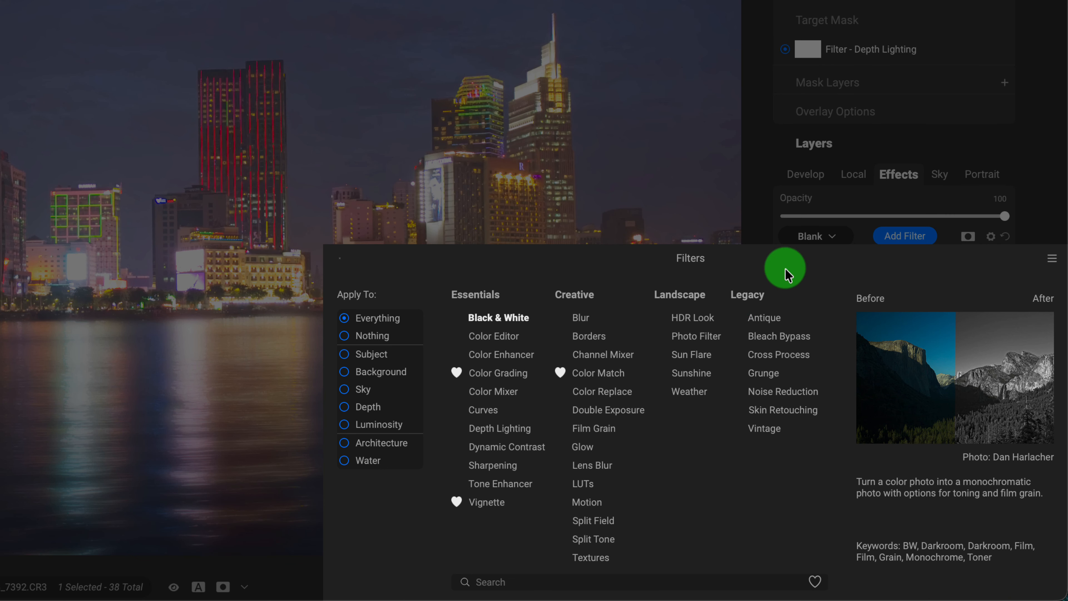
click(584, 450)
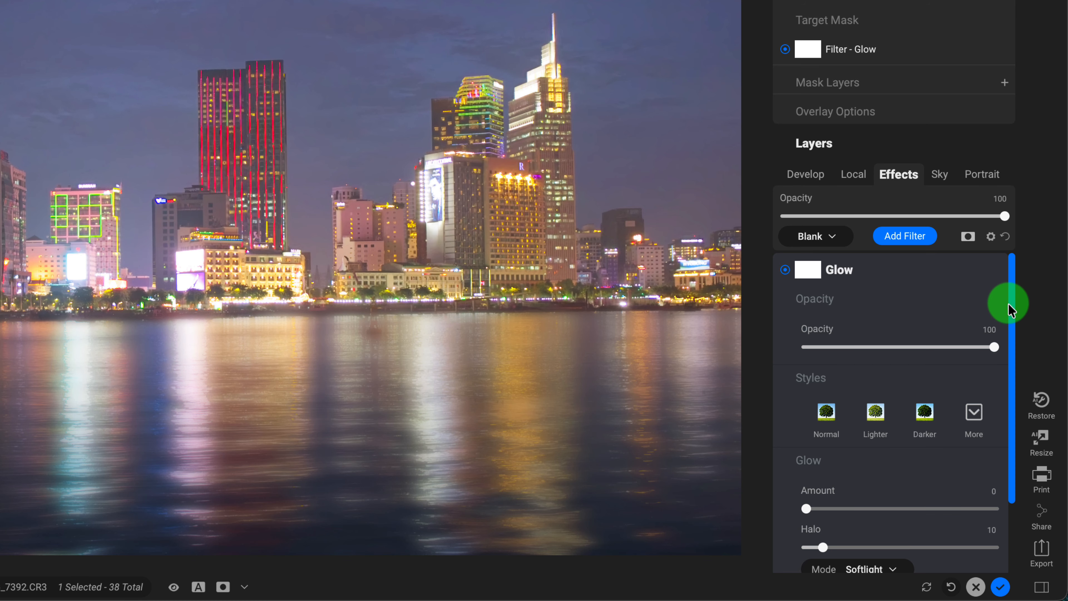
drag(1009, 310, 1013, 377)
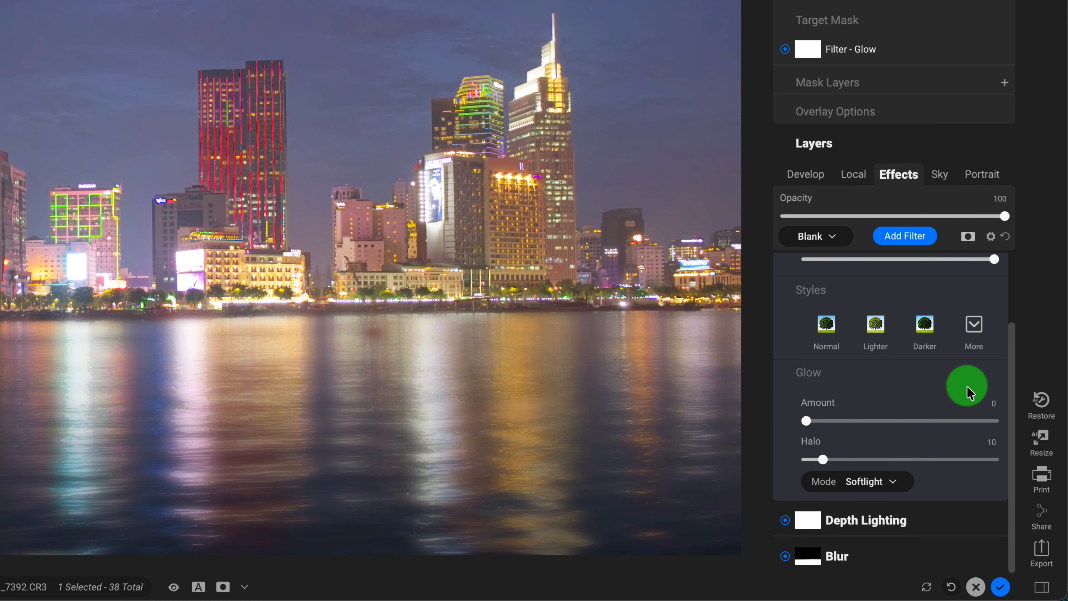
click(975, 326)
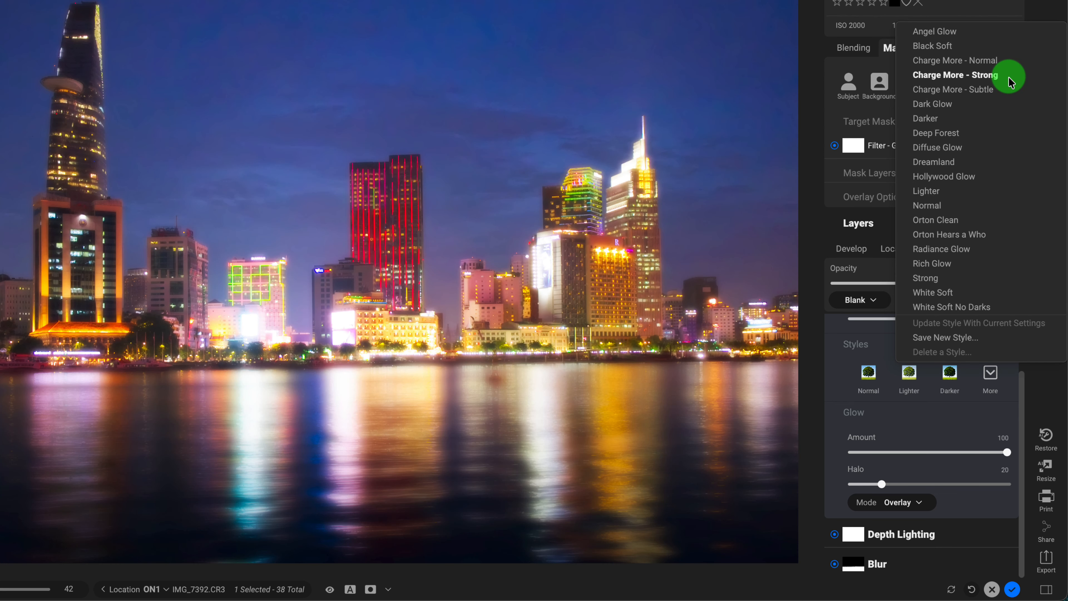
click(1009, 76)
mouse_move(1023, 446)
mouse_down()
mouse_move(1021, 386)
mouse_move(1022, 446)
mouse_up()
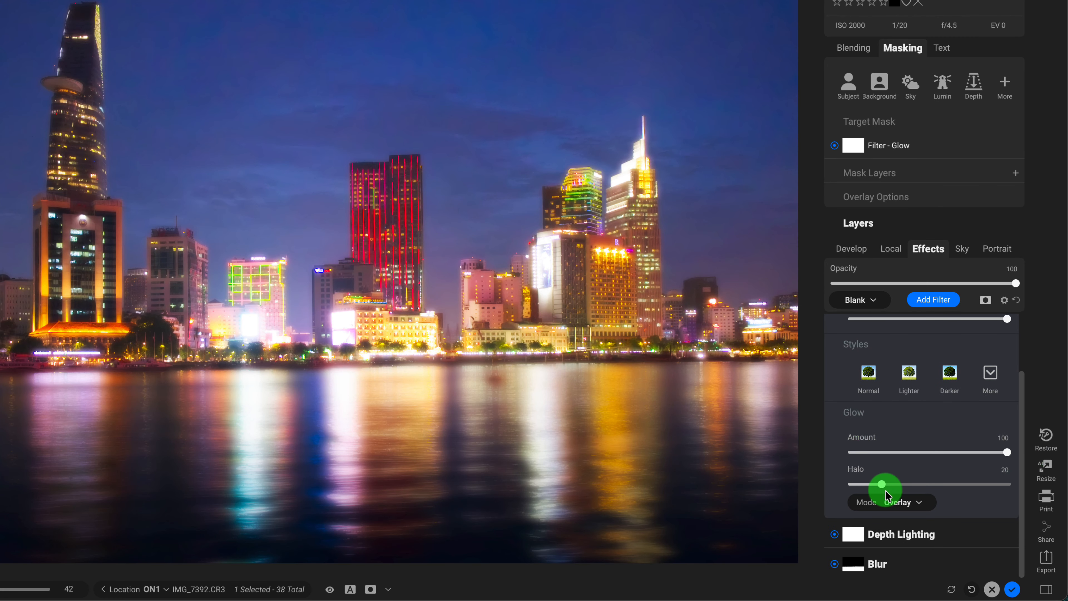
Compare the Overlay and Softlight modes of the Glow filter and set its mode to Softlight
click(920, 504)
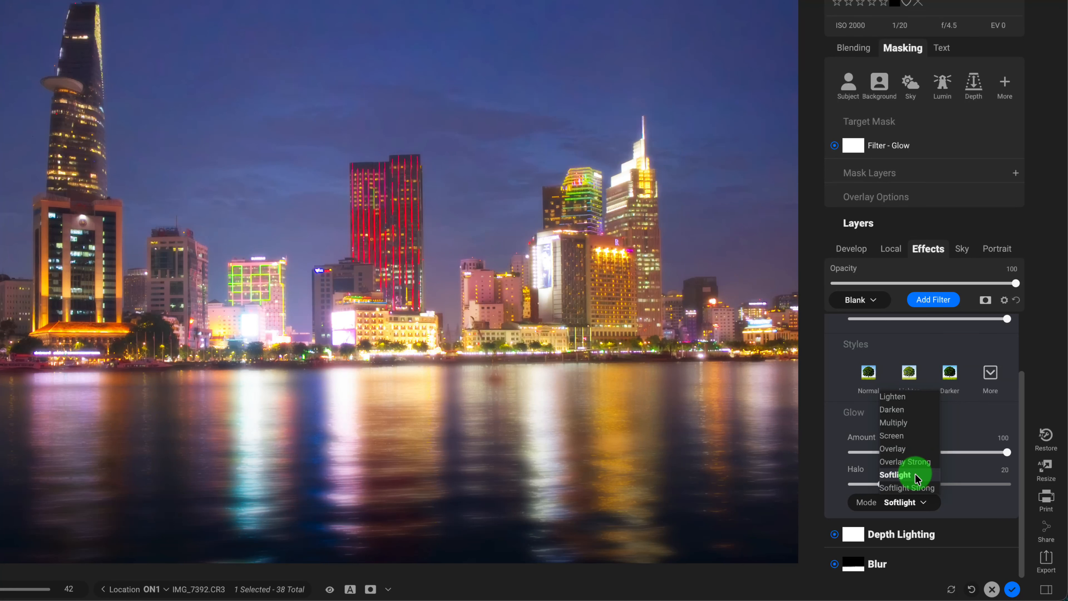
click(914, 453)
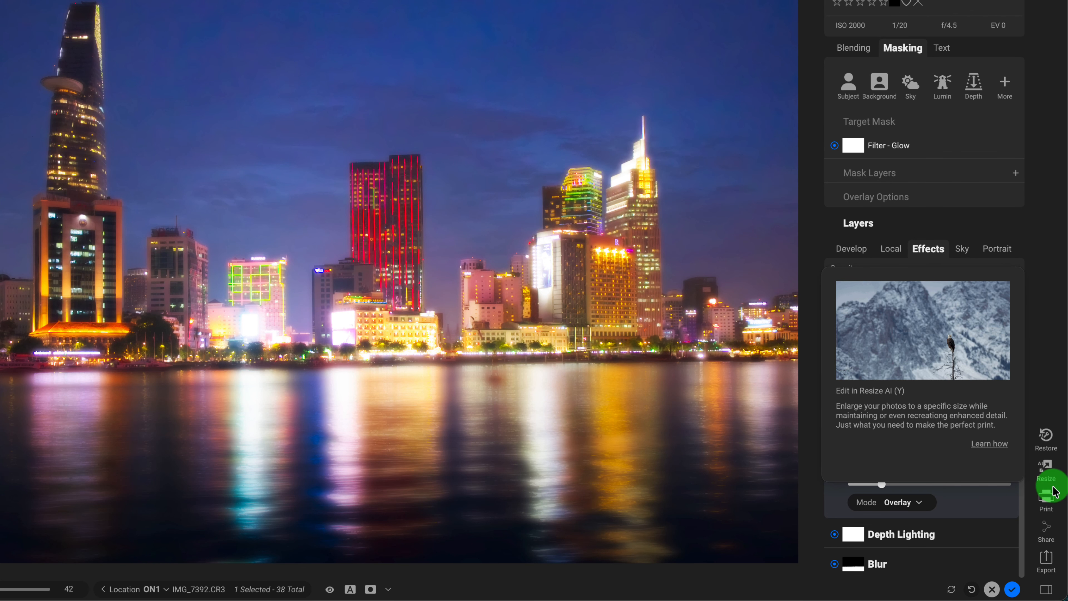
click(913, 501)
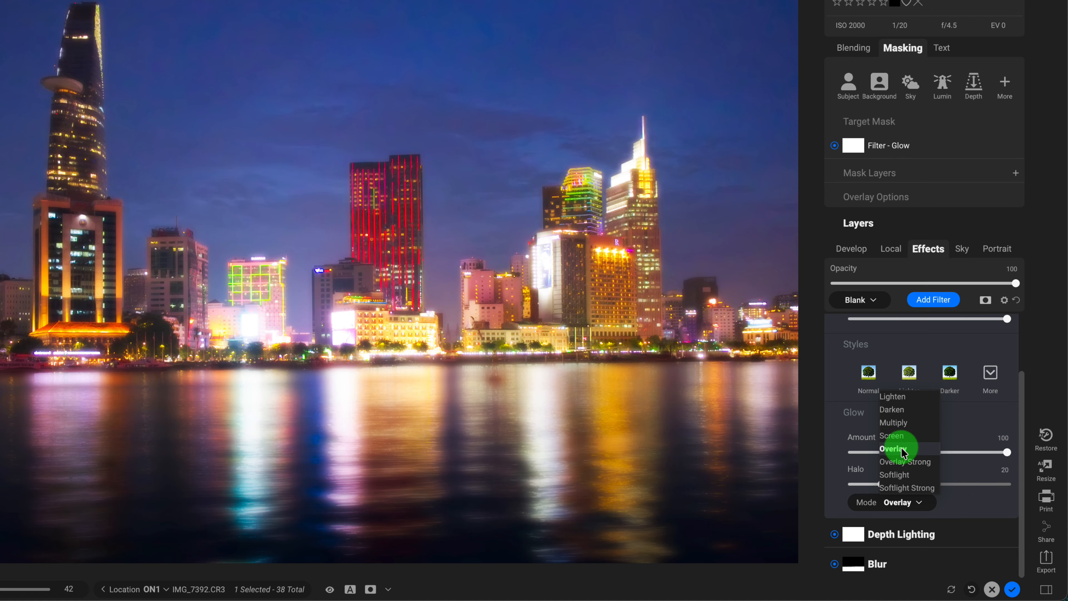
click(900, 475)
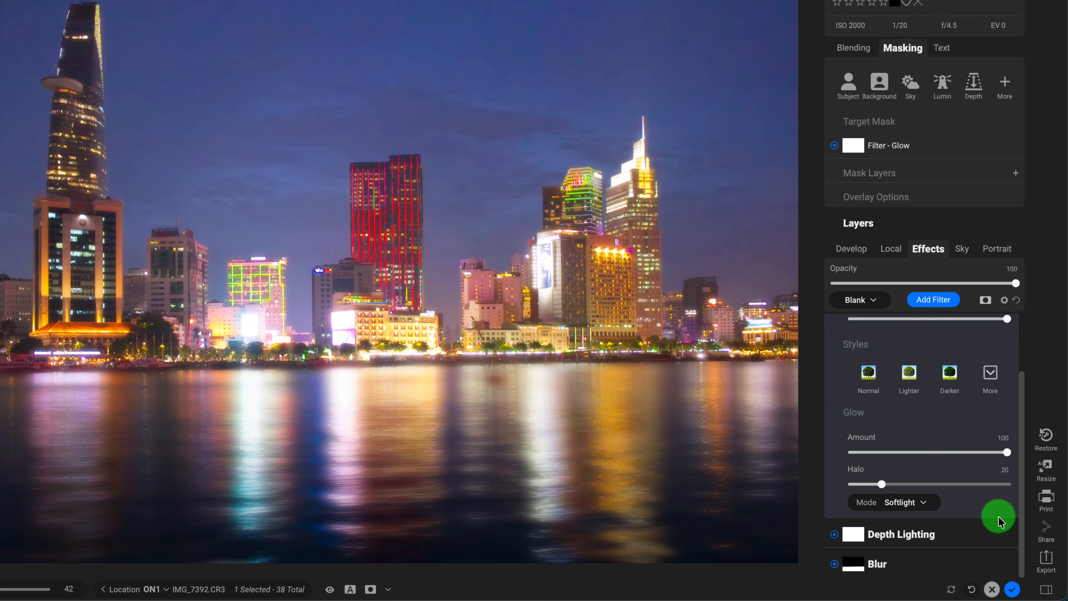
mouse_move(1017, 508)
mouse_down()
mouse_move(1013, 448)
mouse_move(1020, 491)
mouse_up()
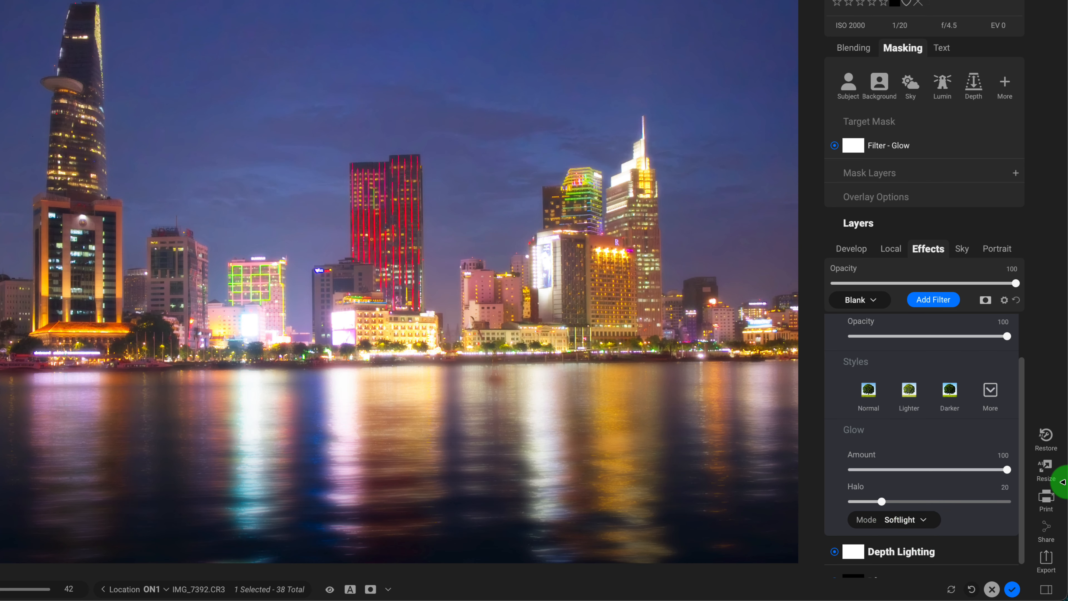
drag(1018, 509, 1021, 427)
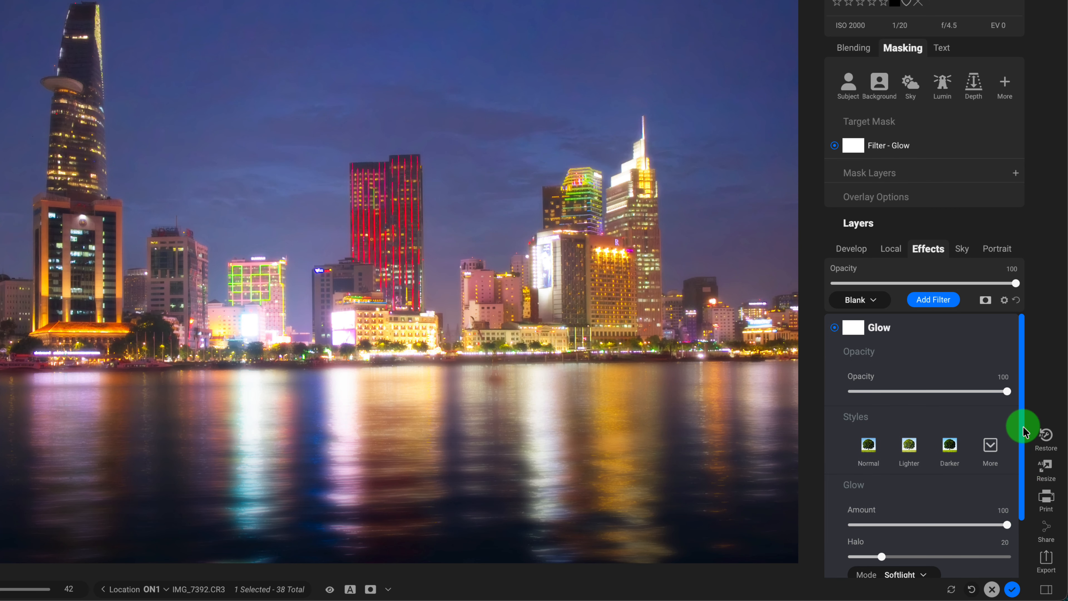
click(946, 338)
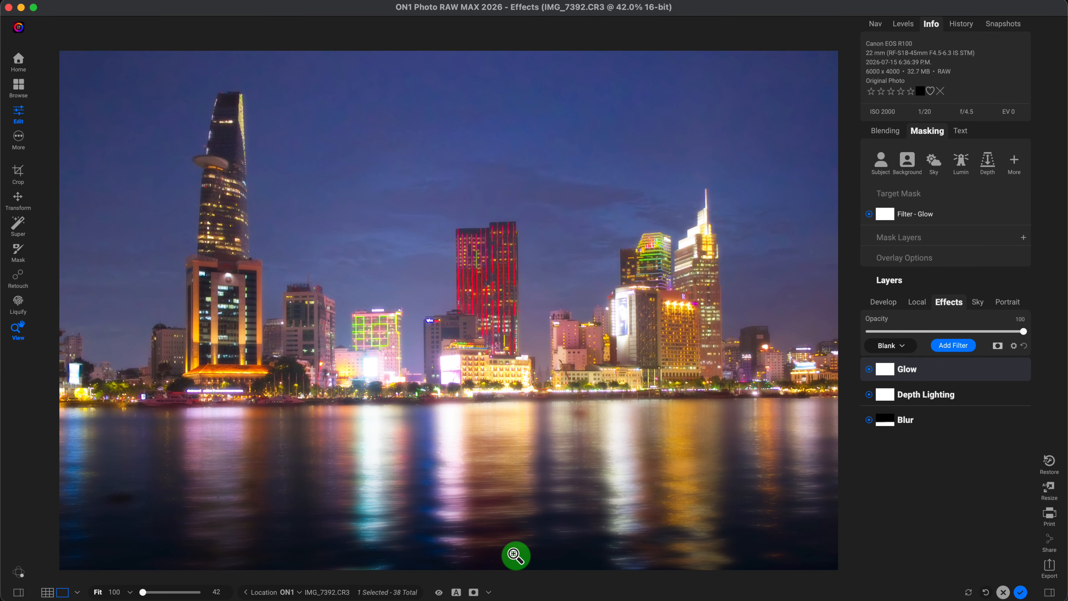
Toggle the preview to compare the original photo with the edited, glowing cityscape
click(439, 592)
click(439, 592)
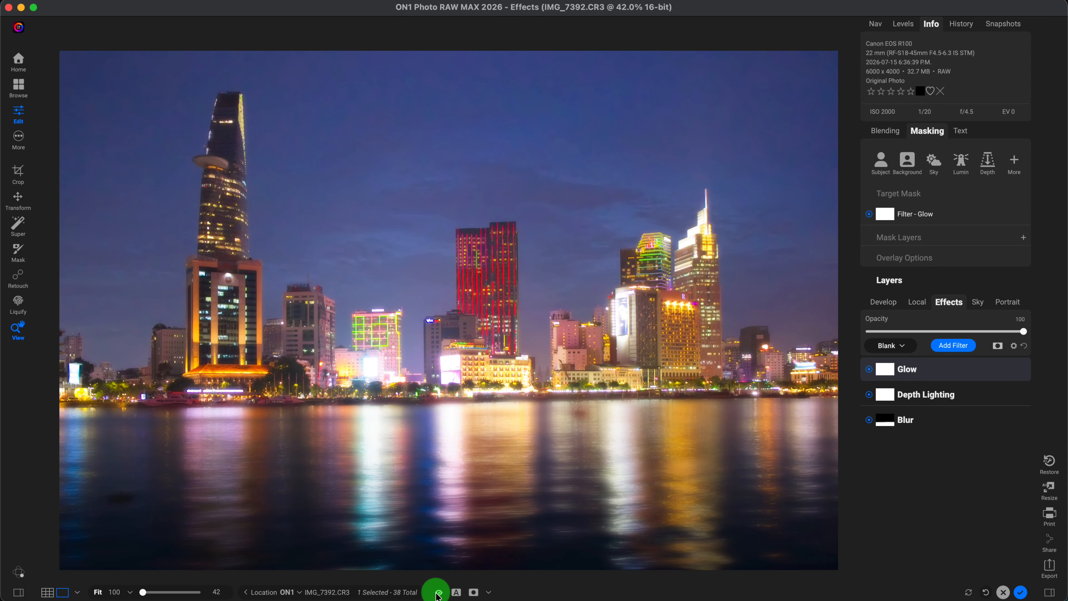
click(438, 593)
click(438, 593)
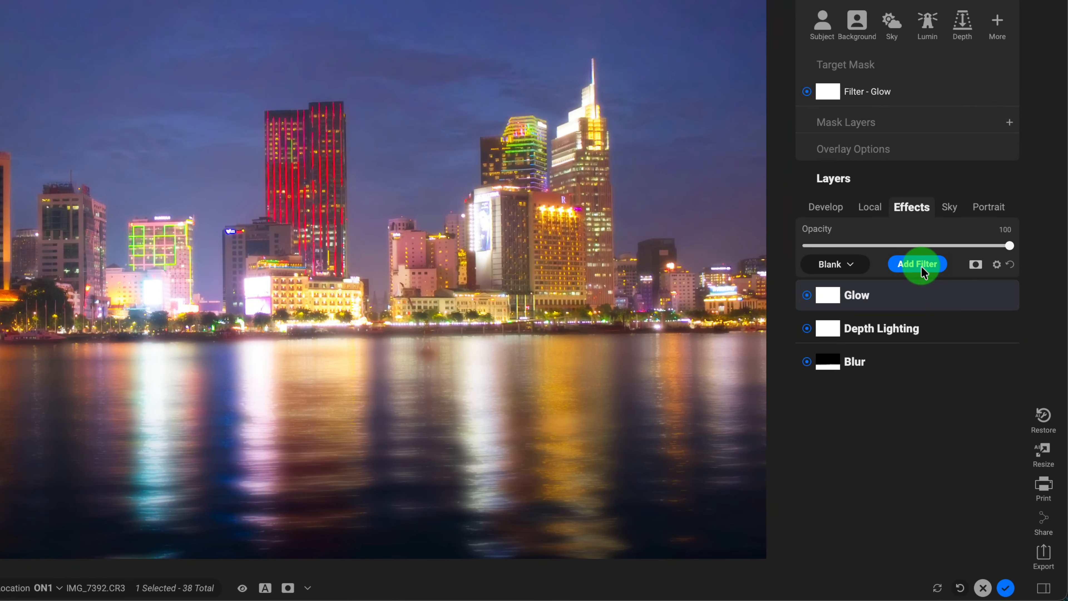
Add a Color Grading filter to the whole photo and apply its Seafoam Shadows style
click(921, 265)
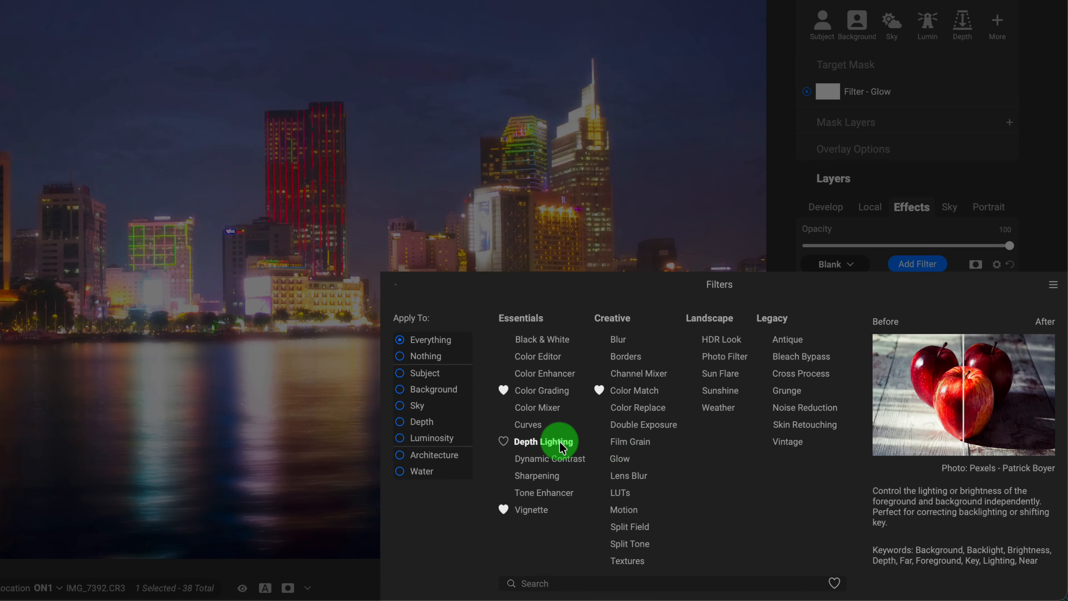
click(542, 391)
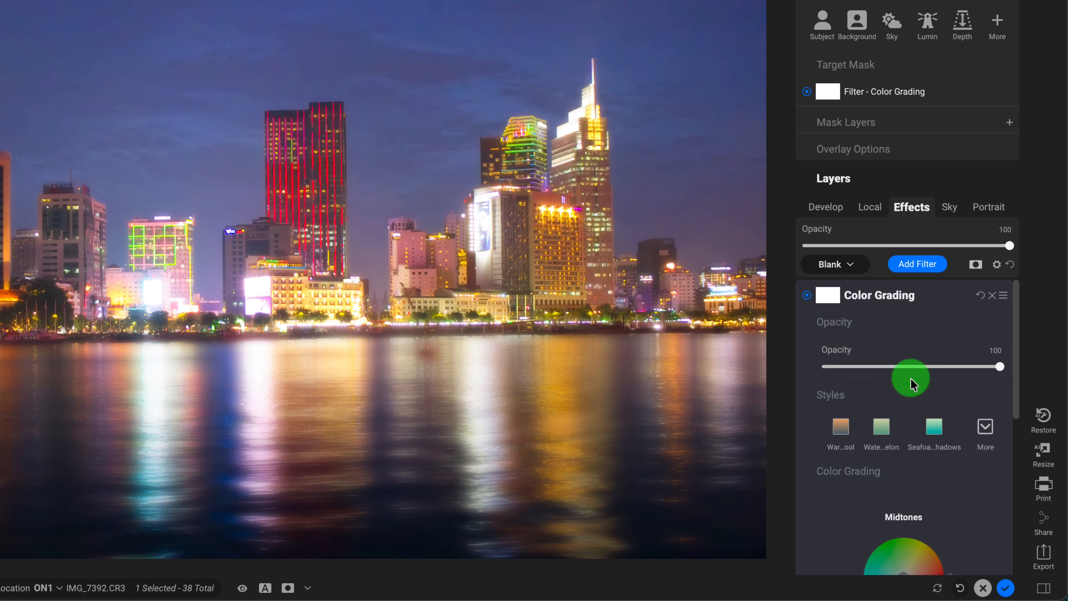
scroll(1016, 410, down, 3)
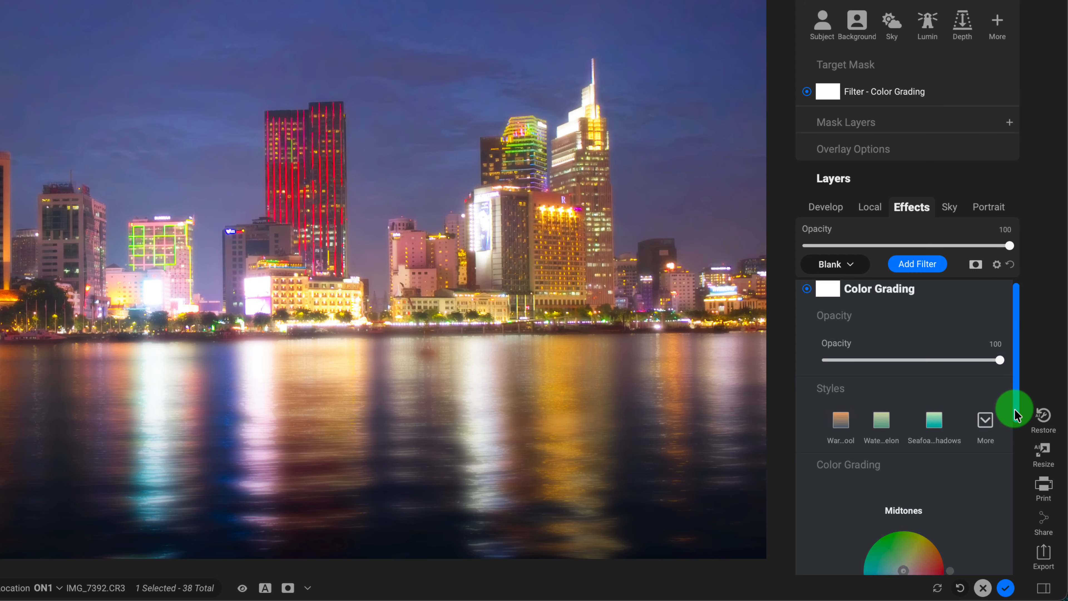
click(986, 343)
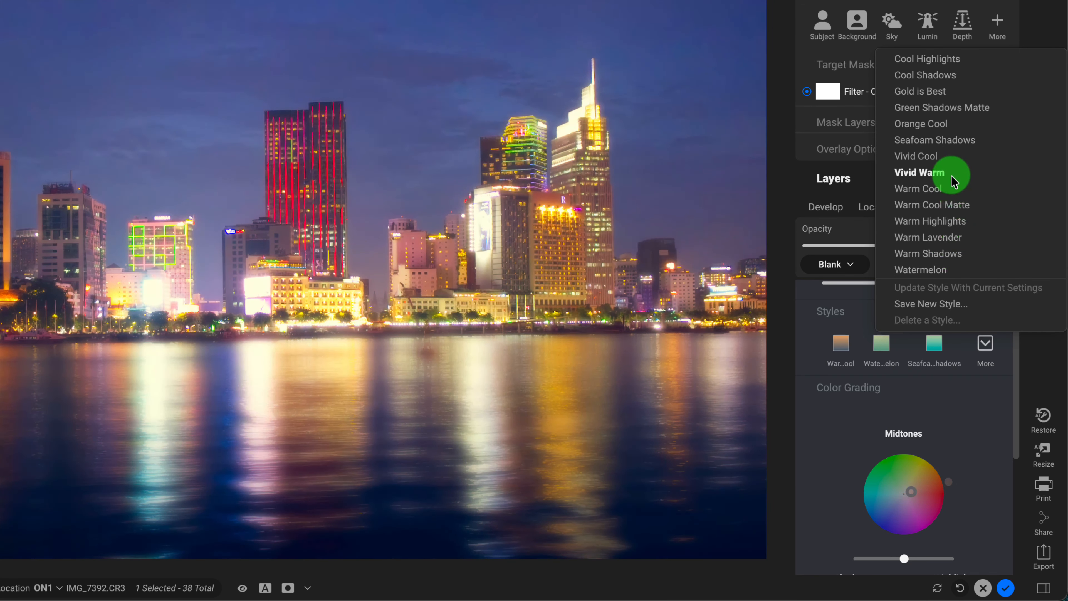
click(950, 146)
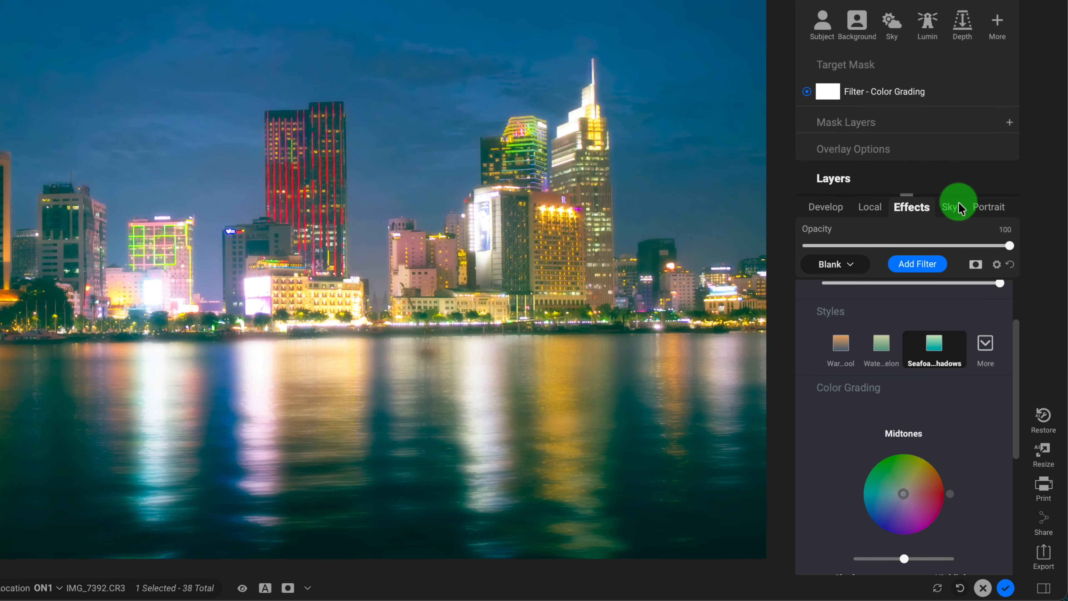
drag(1016, 379, 1018, 326)
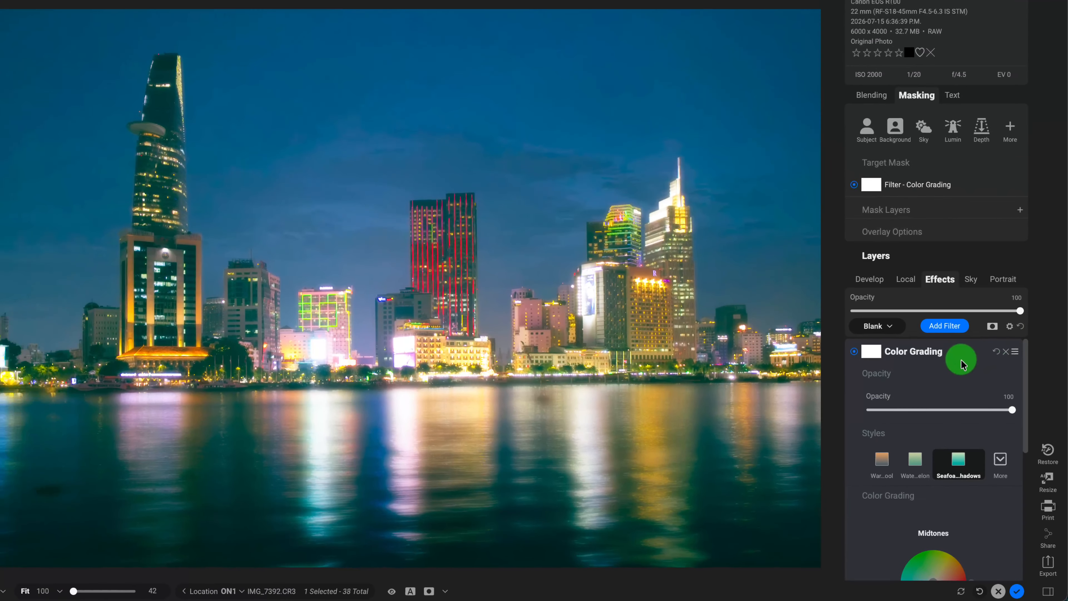
Toggle the Color Grading filter off and on to compare the photo's colours, leaving it enabled
click(871, 370)
click(871, 370)
click(870, 370)
click(871, 370)
click(974, 370)
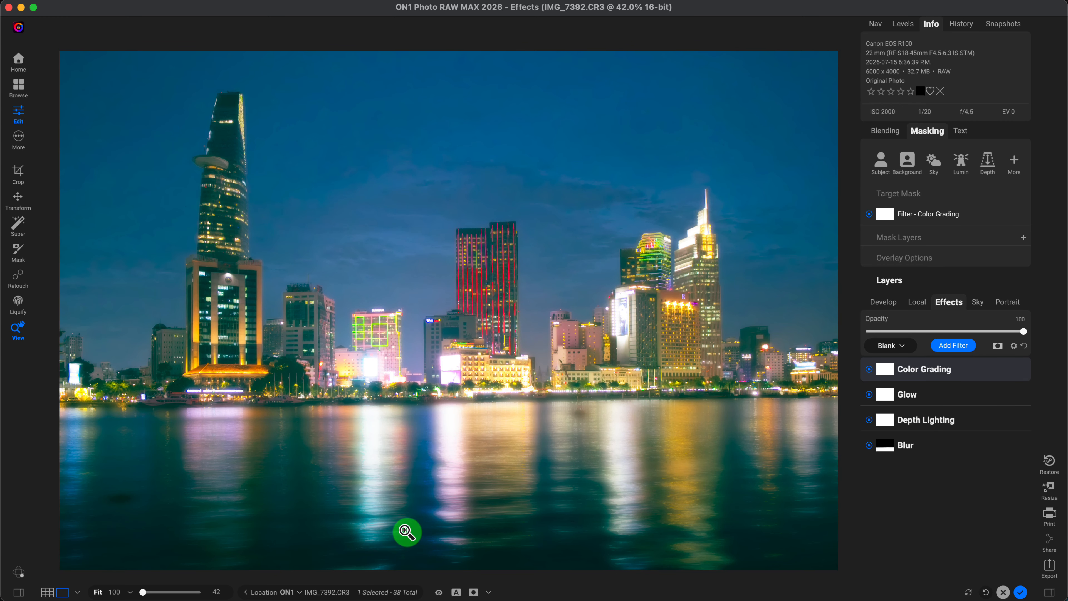
Compare the original and edited photo with the preview toggle and a movable split before/after view
click(439, 592)
click(439, 593)
click(457, 592)
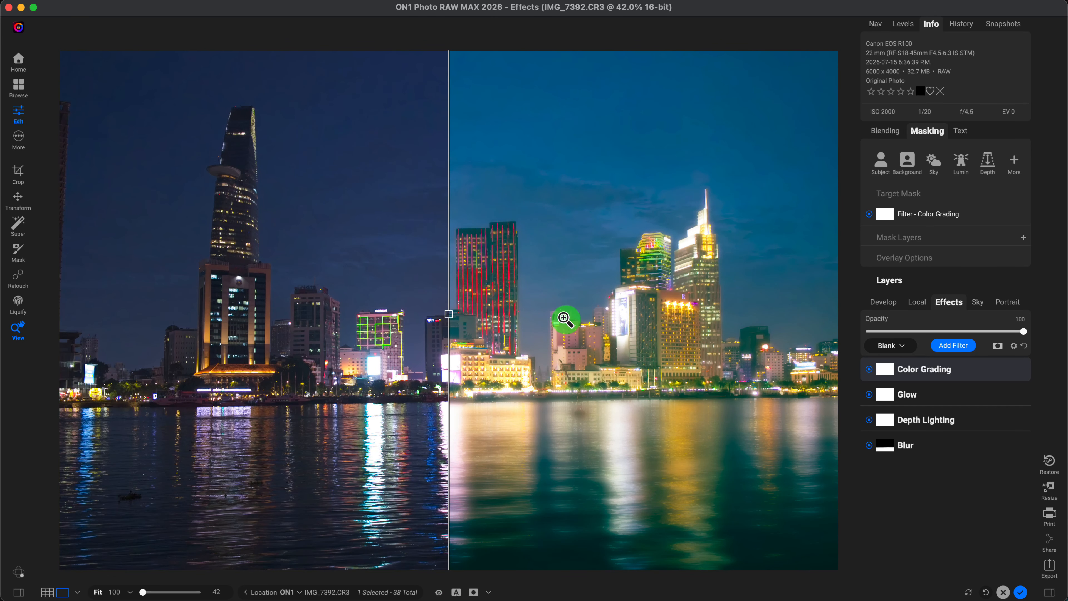
click(463, 322)
drag(451, 317, 391, 317)
click(596, 313)
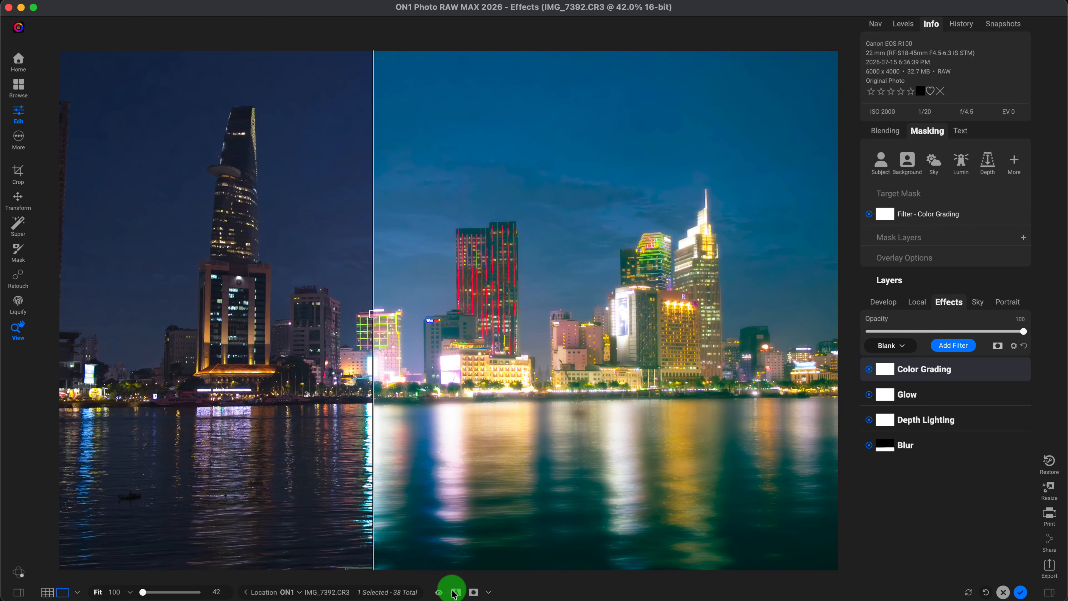
click(456, 592)
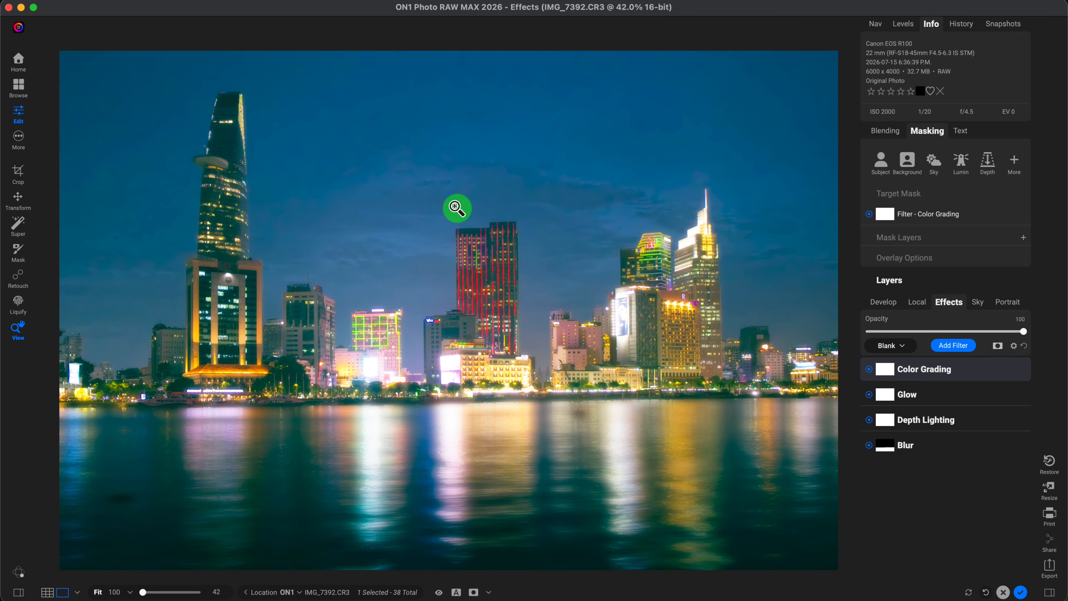
Examine the sky, towers, waterfront and smoothed water at 100% zoom for noise and detail quality
click(400, 132)
drag(278, 130, 660, 225)
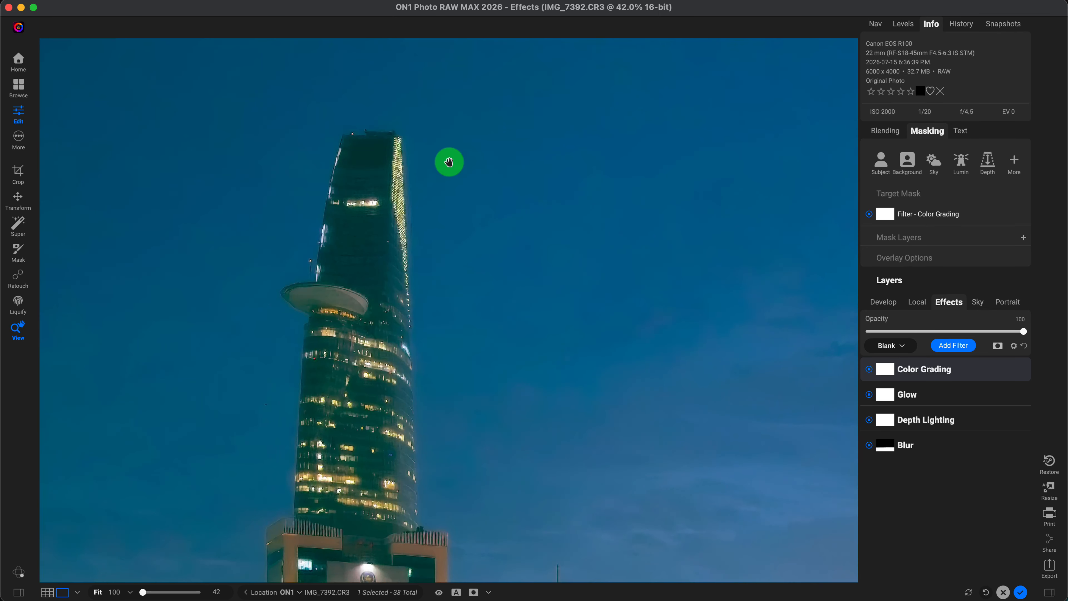
drag(212, 138, 443, 236)
drag(647, 346, 326, 105)
drag(599, 298, 402, 99)
drag(619, 384, 359, 162)
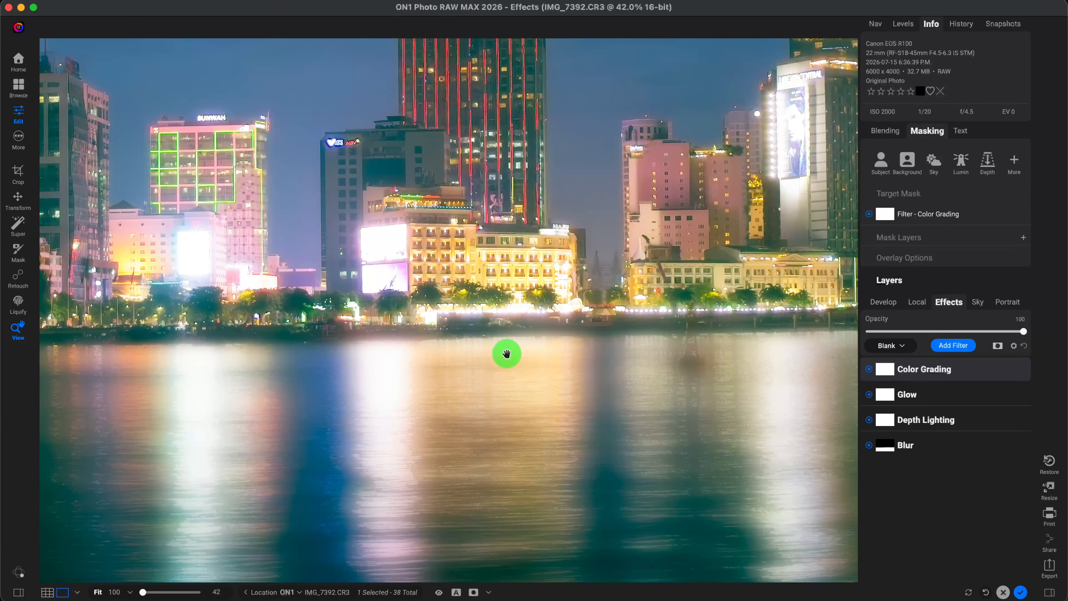
click(433, 296)
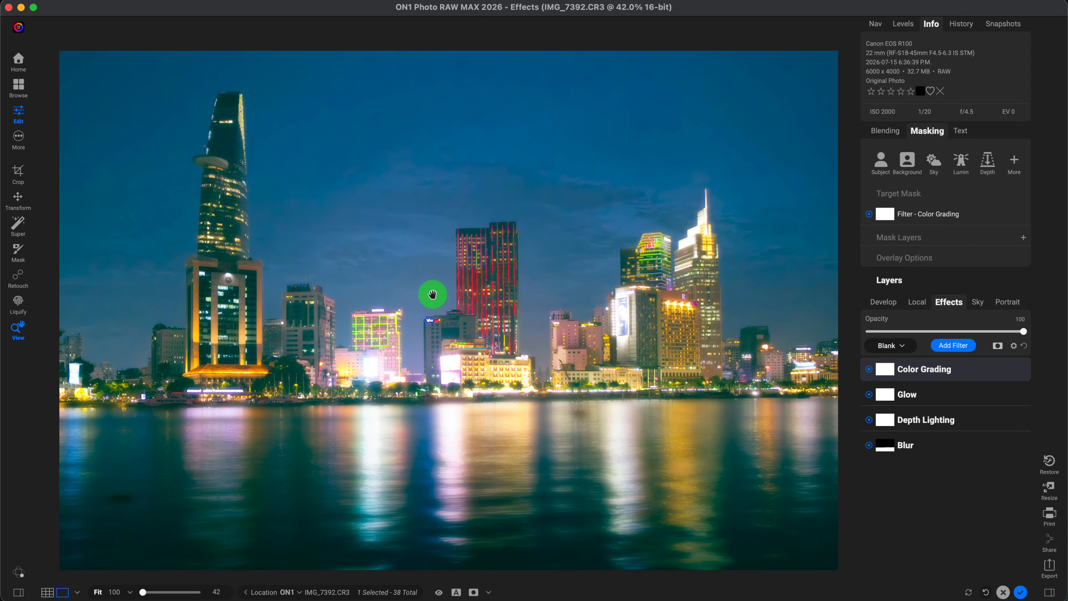
click(753, 166)
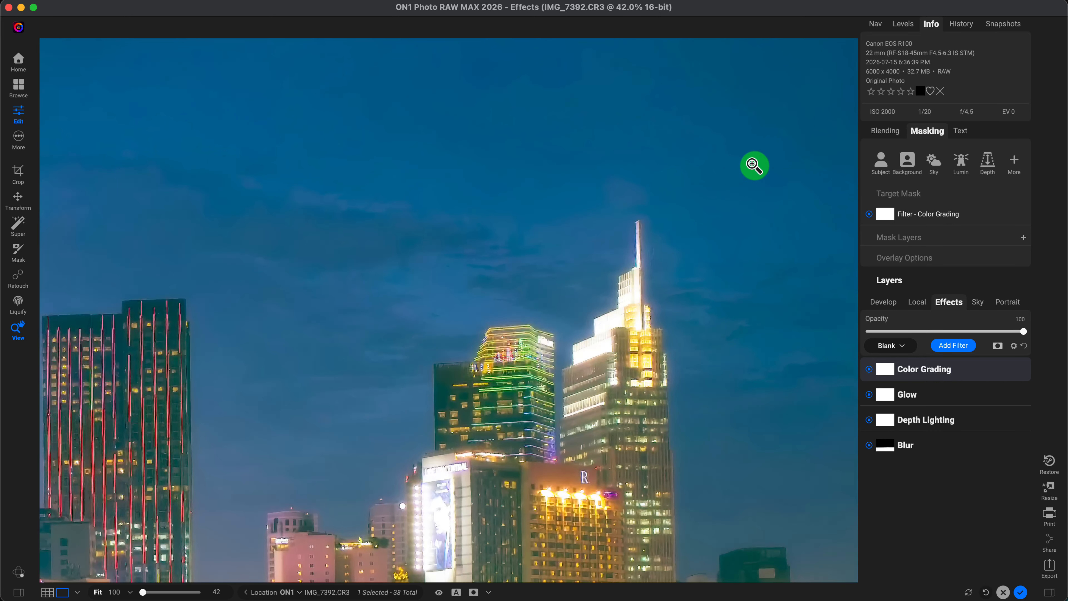
click(751, 166)
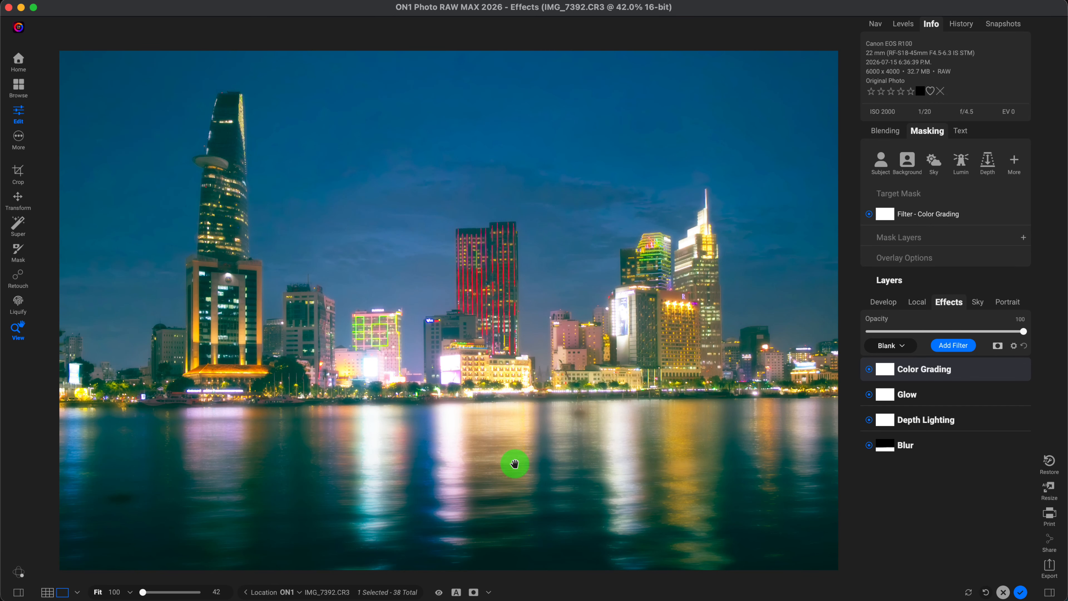
click(487, 470)
drag(487, 471, 638, 449)
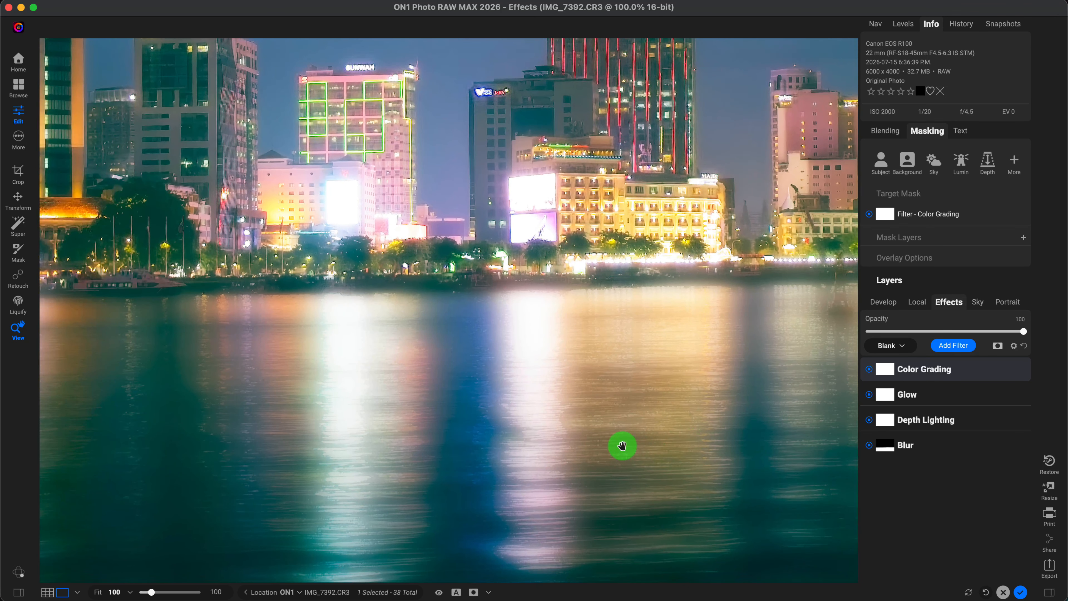
click(620, 446)
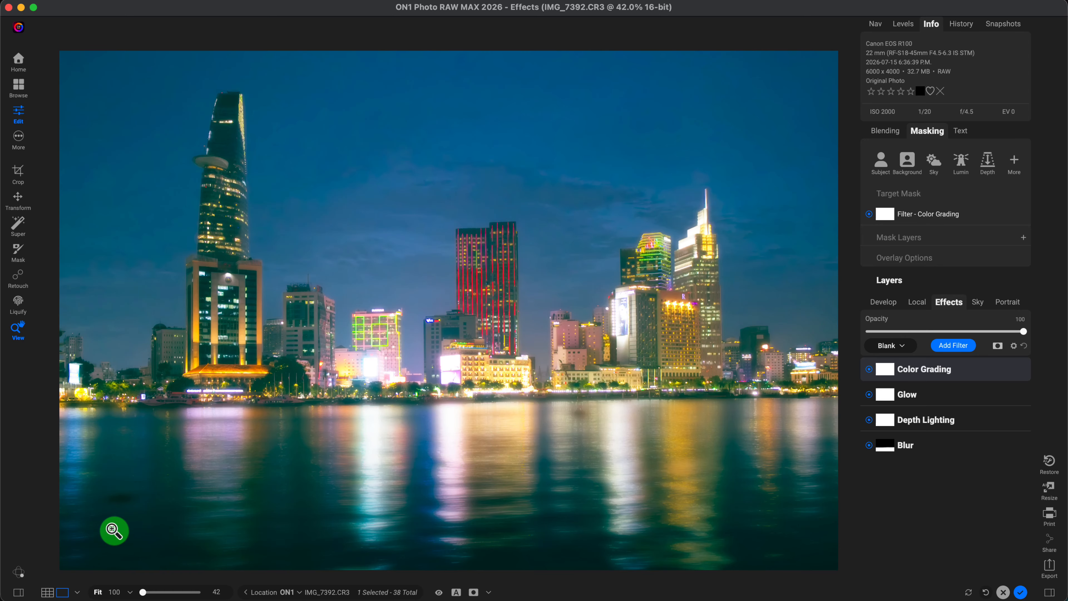
Remove the dark boat smudge from the water below the tallest tower with the Healing Brush, sampling from the water just above it
click(18, 276)
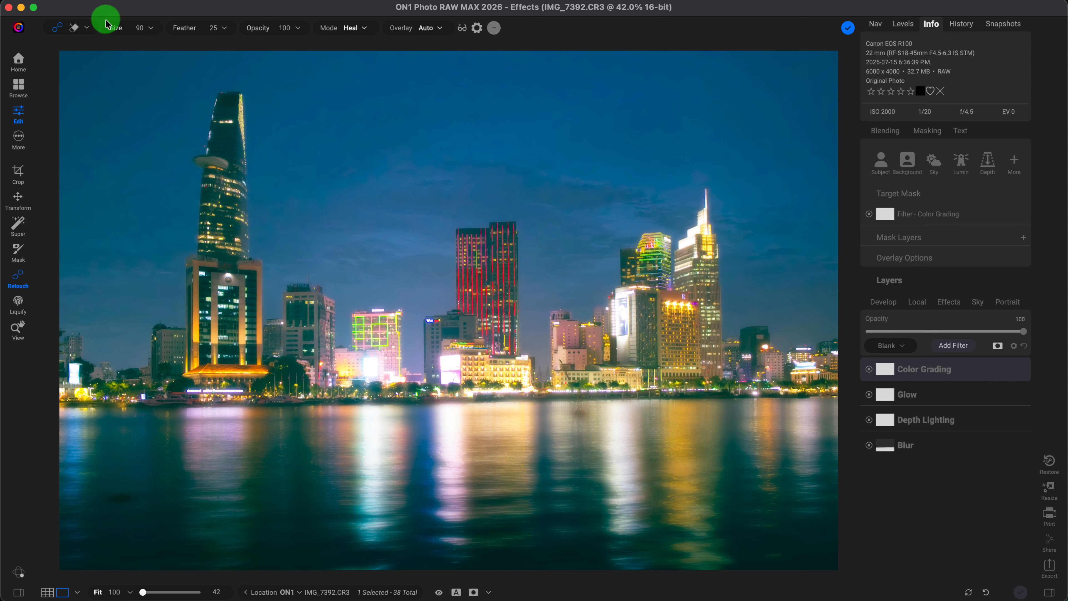
click(86, 28)
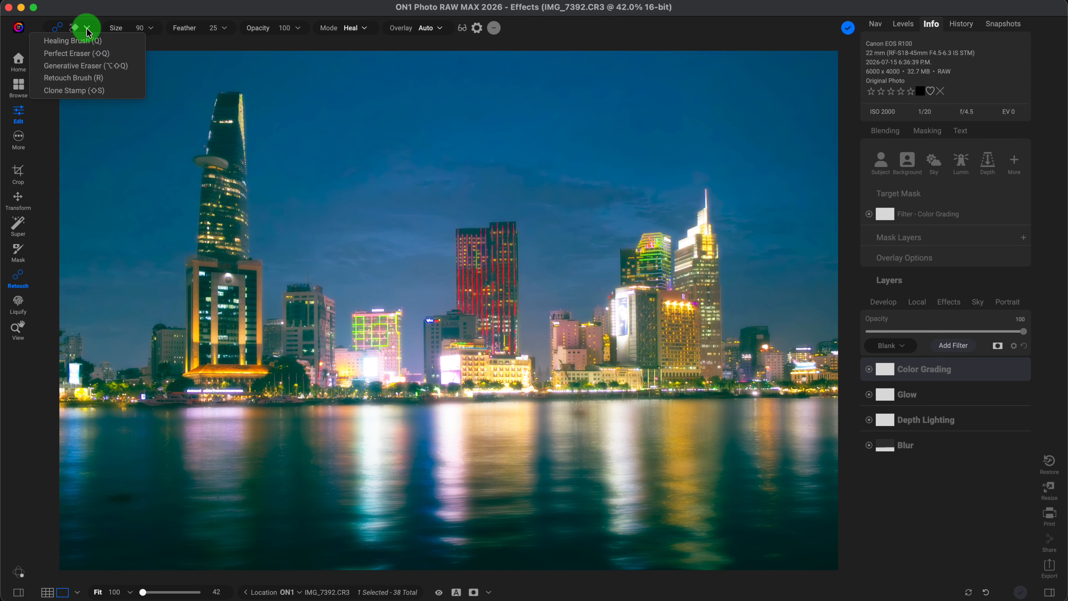
click(57, 29)
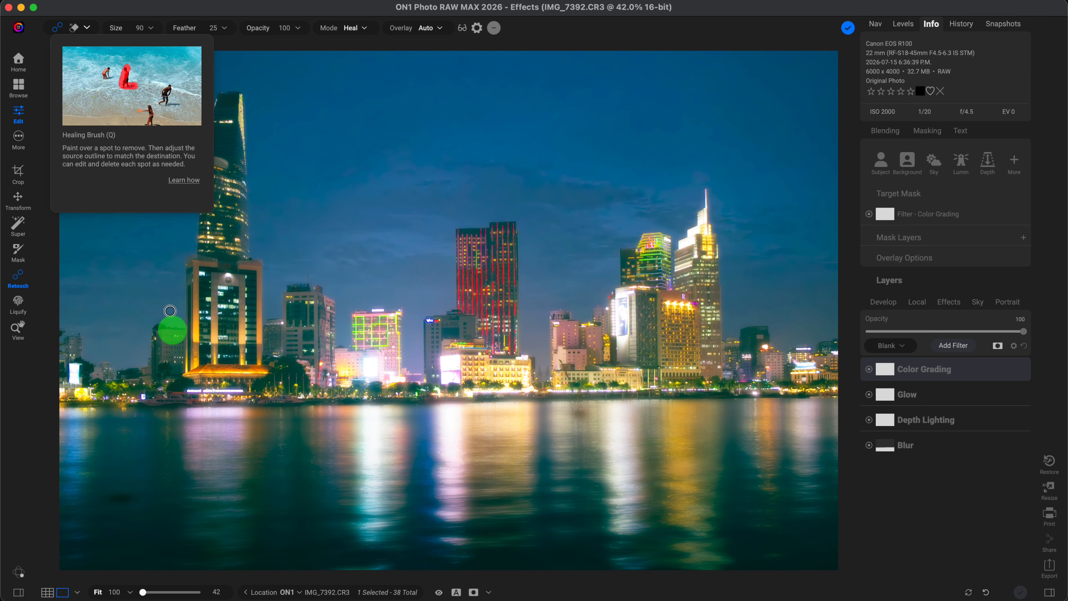
mouse_move(131, 497)
mouse_down()
mouse_move(136, 495)
mouse_move(107, 492)
mouse_move(109, 502)
mouse_move(134, 503)
mouse_move(77, 497)
mouse_move(125, 461)
mouse_up()
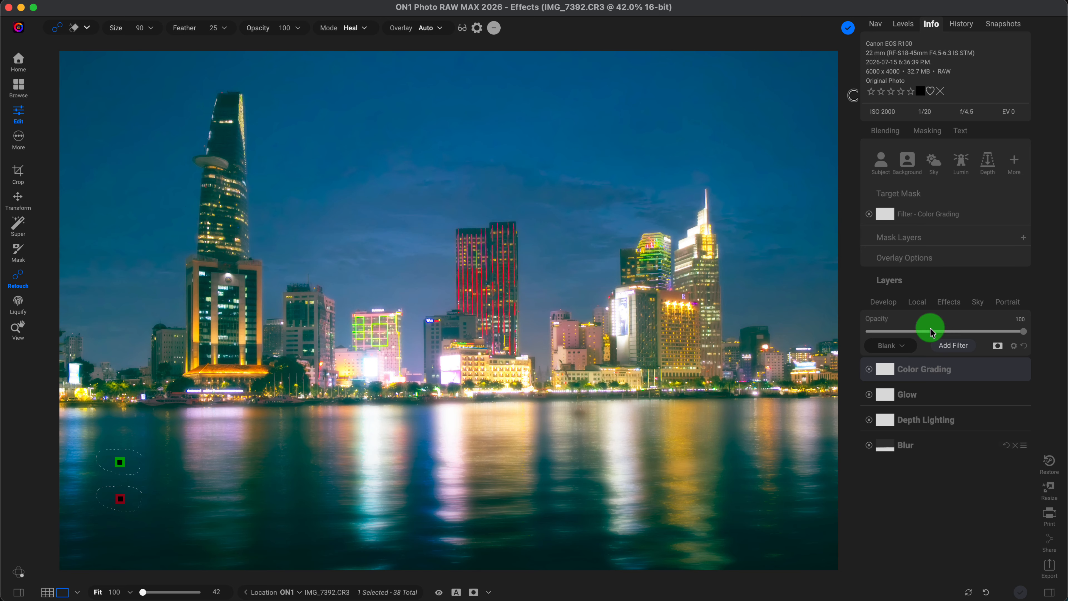
click(847, 27)
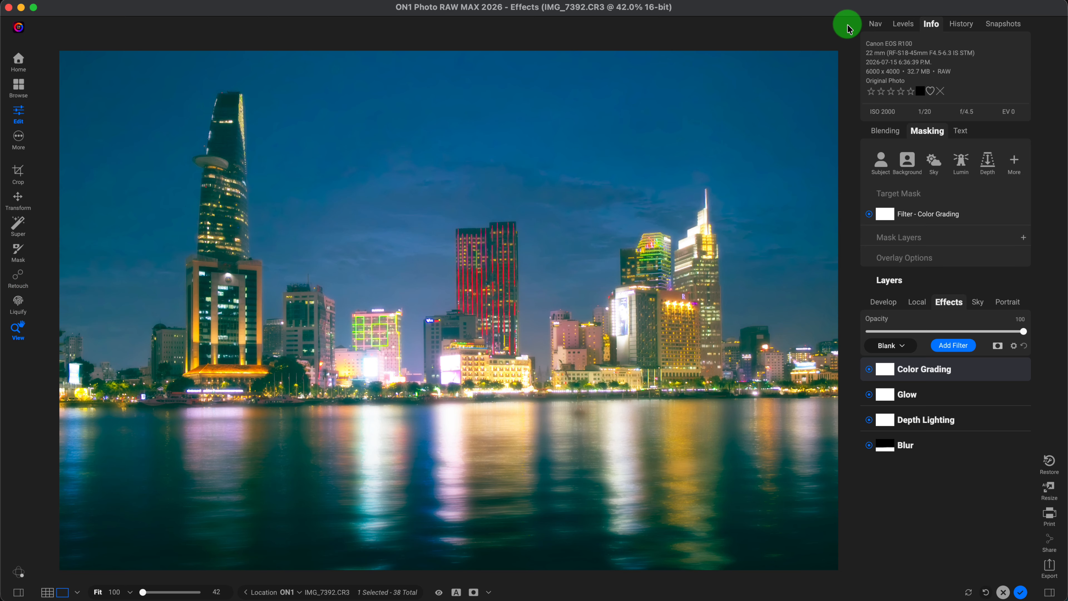